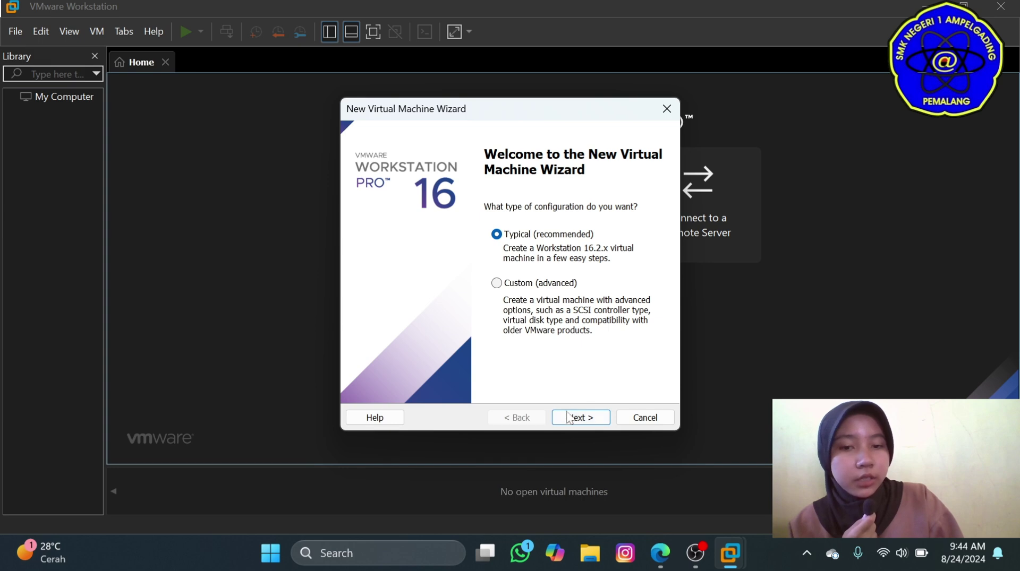
# Use the typical setup and install from ubuntu-20.04.6-live-server-amd64.iso in E:\Ubuntu 20.4.
pyautogui.click(578, 417)
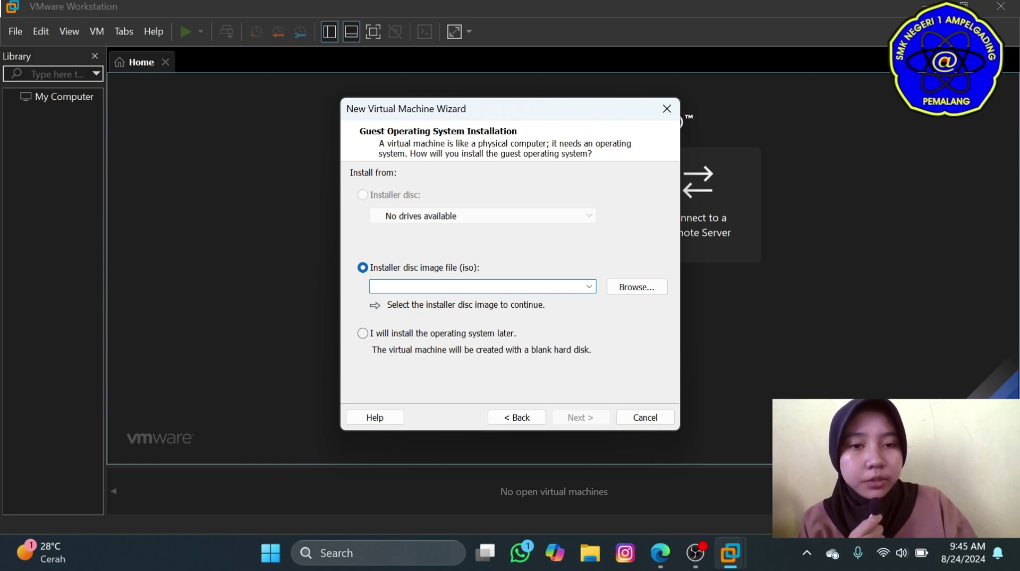
pyautogui.click(636, 286)
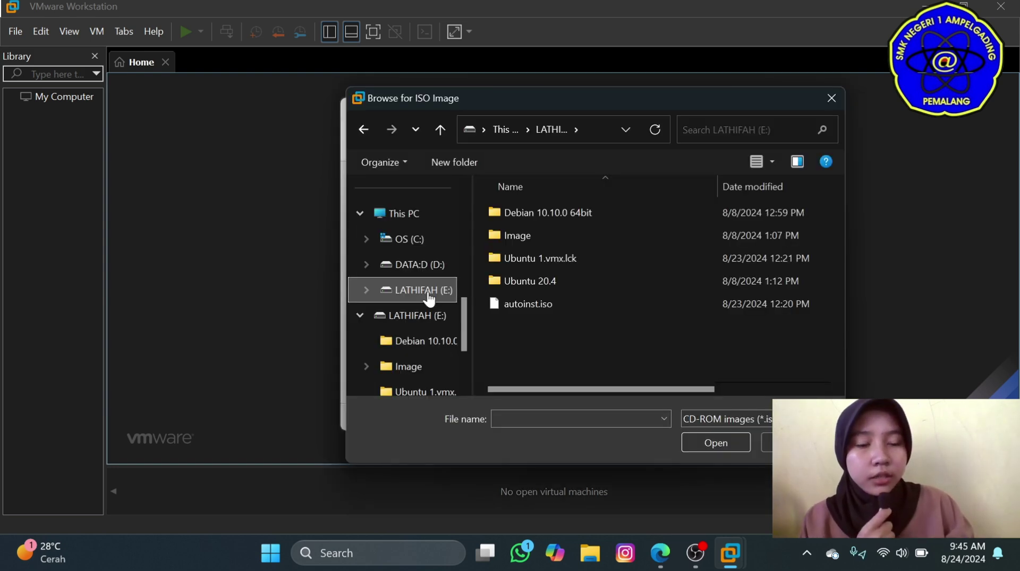
pyautogui.click(502, 281)
pyautogui.doubleClick(505, 276)
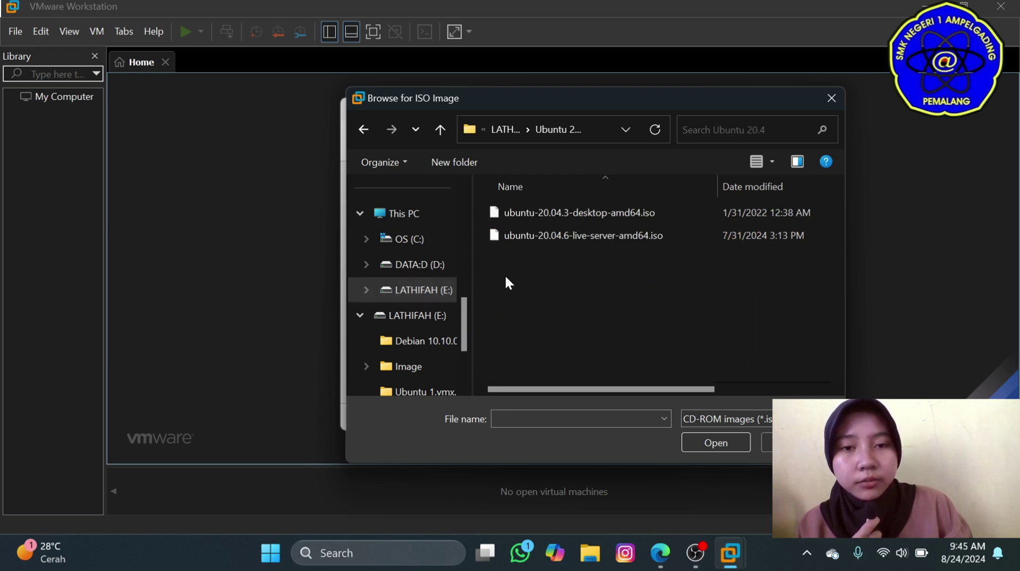
pyautogui.click(523, 237)
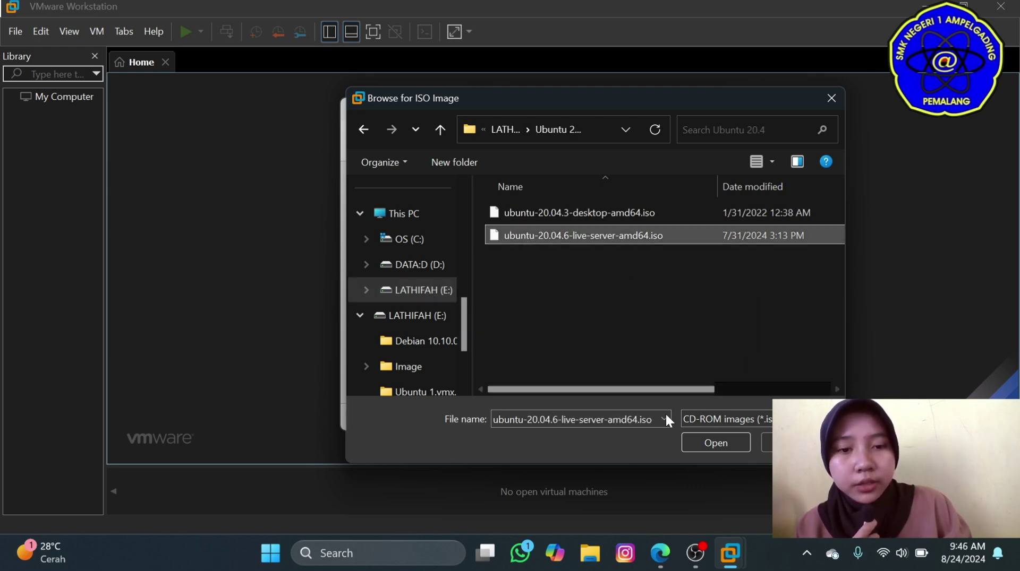
pyautogui.click(691, 443)
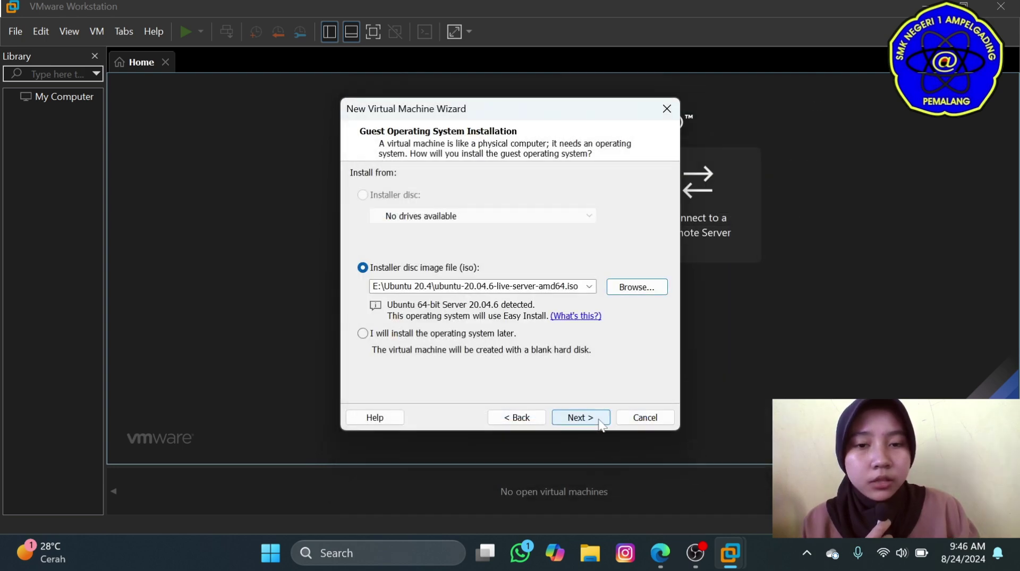
pyautogui.click(595, 420)
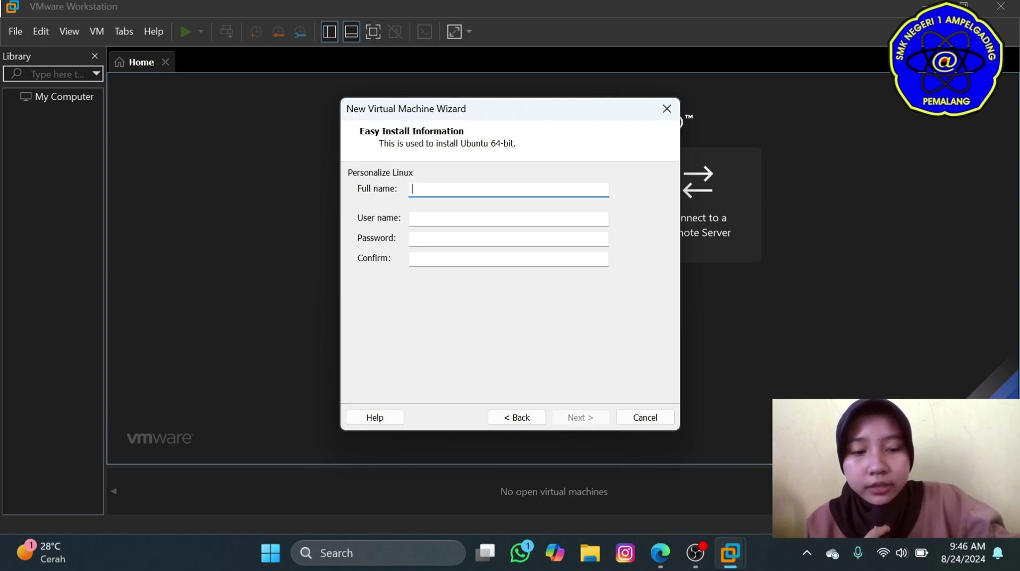
# Enter the account's full name, user name, and a password with matching confirmation.
pyautogui.write('Iathif')
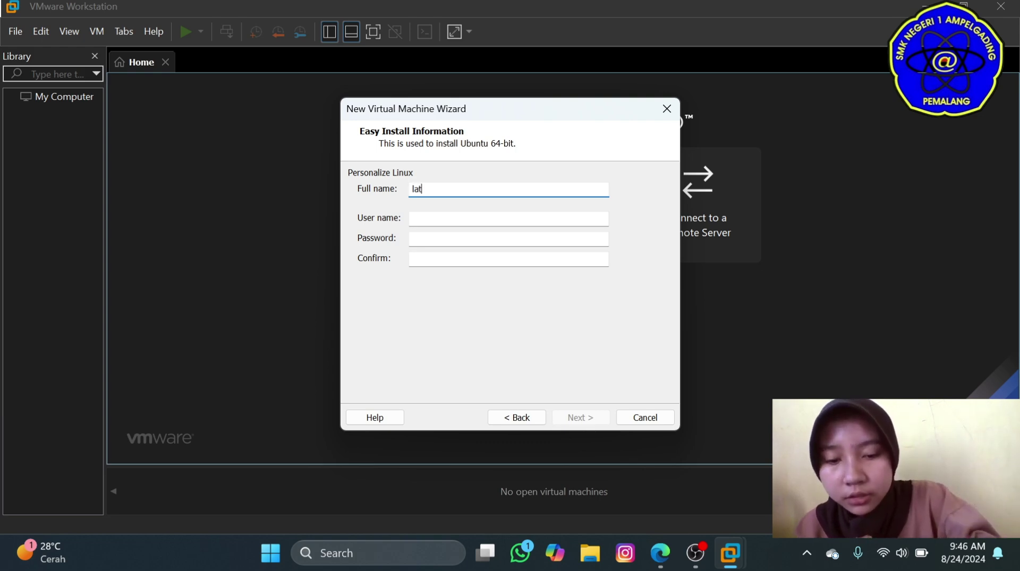
pyautogui.write('ah')
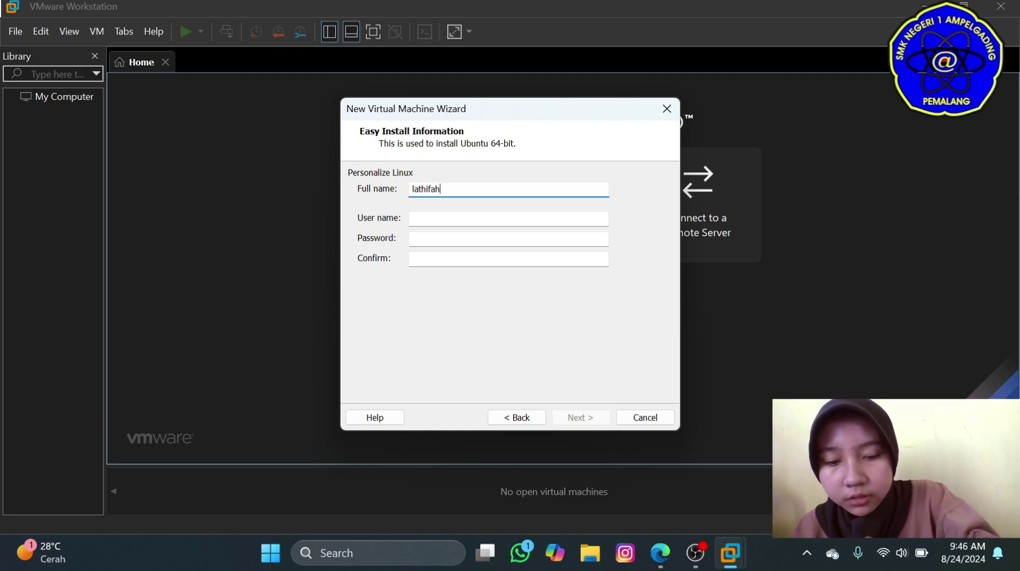
pyautogui.write(' azzahra')
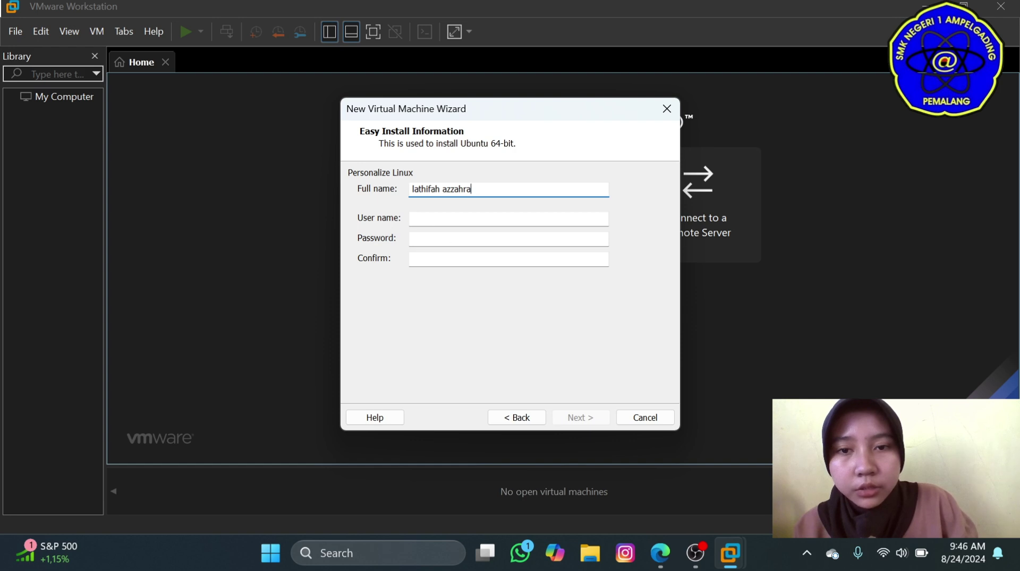
pyautogui.click(508, 219)
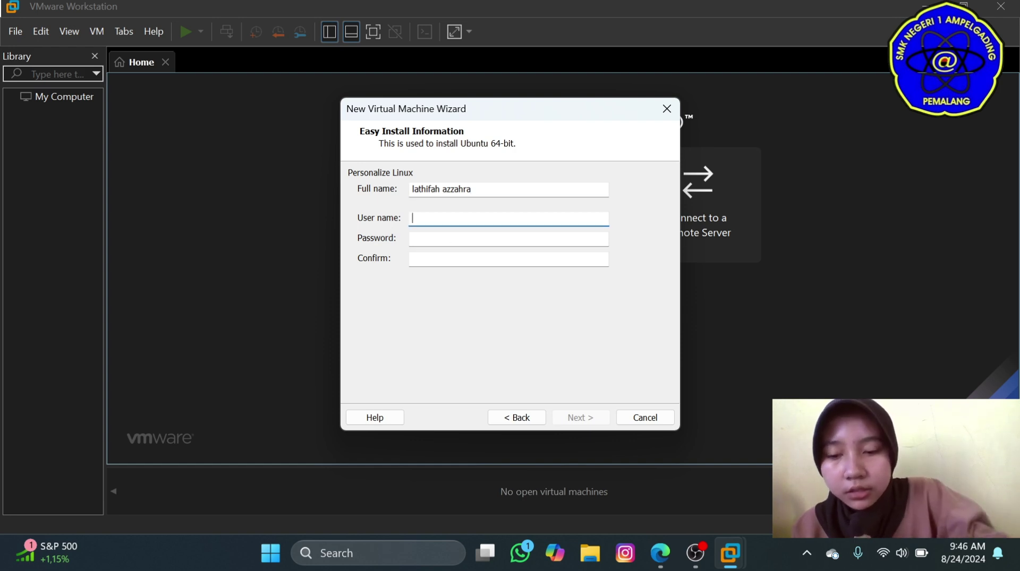
pyautogui.write('azzahra')
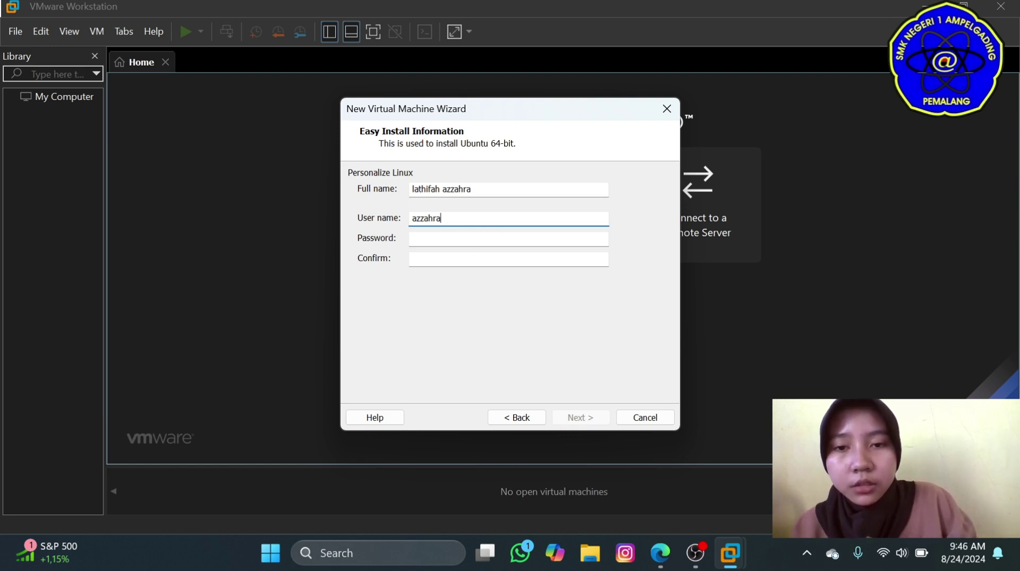
pyautogui.press('Tab')
pyautogui.write('123')
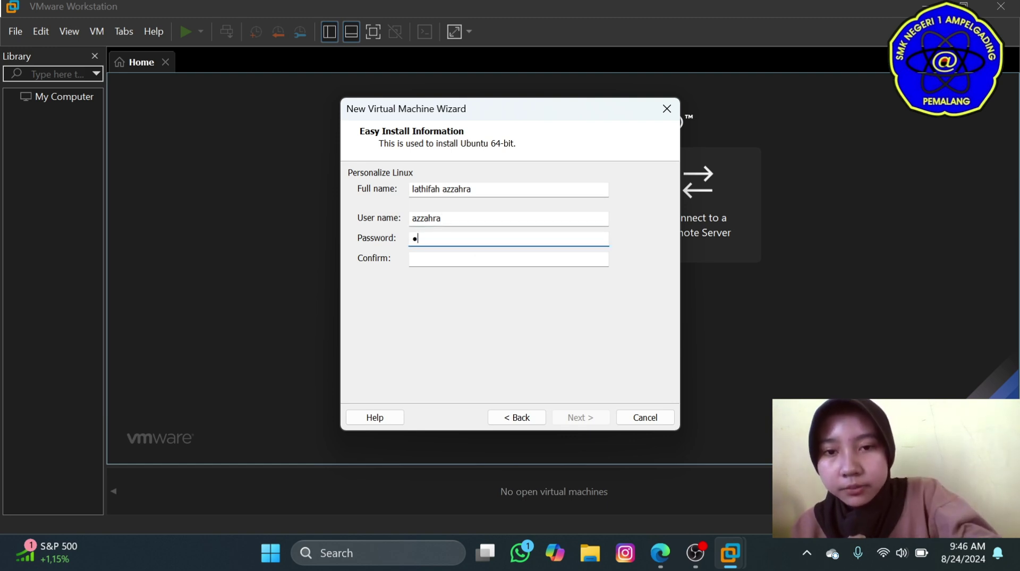
pyautogui.write('4')
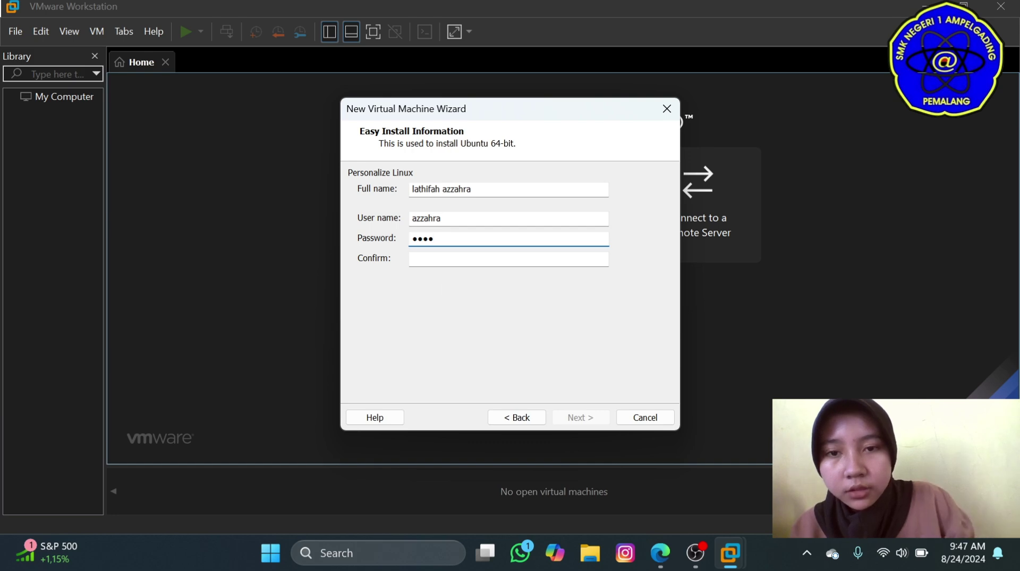
pyautogui.press('Tab')
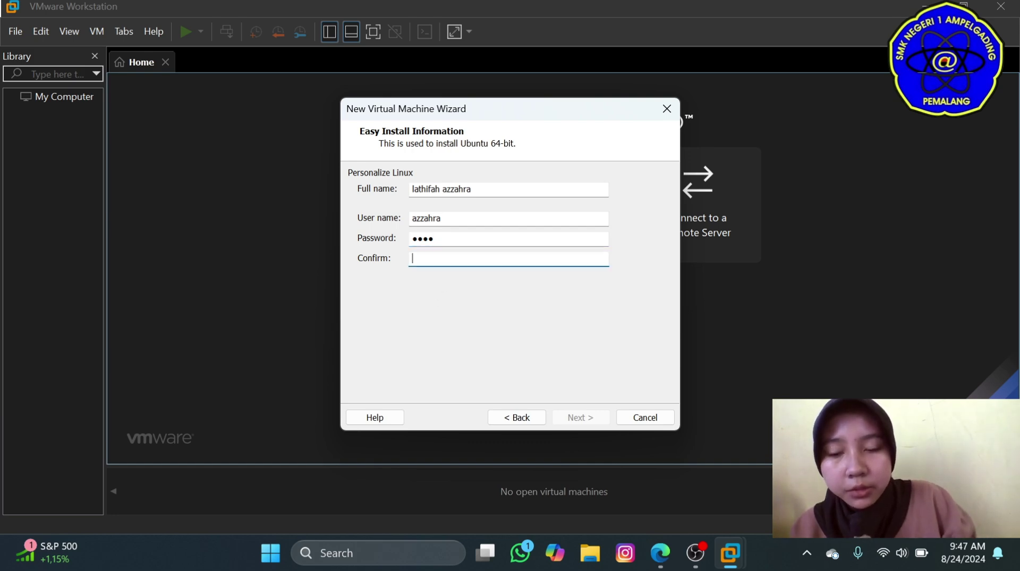
pyautogui.write('1234')
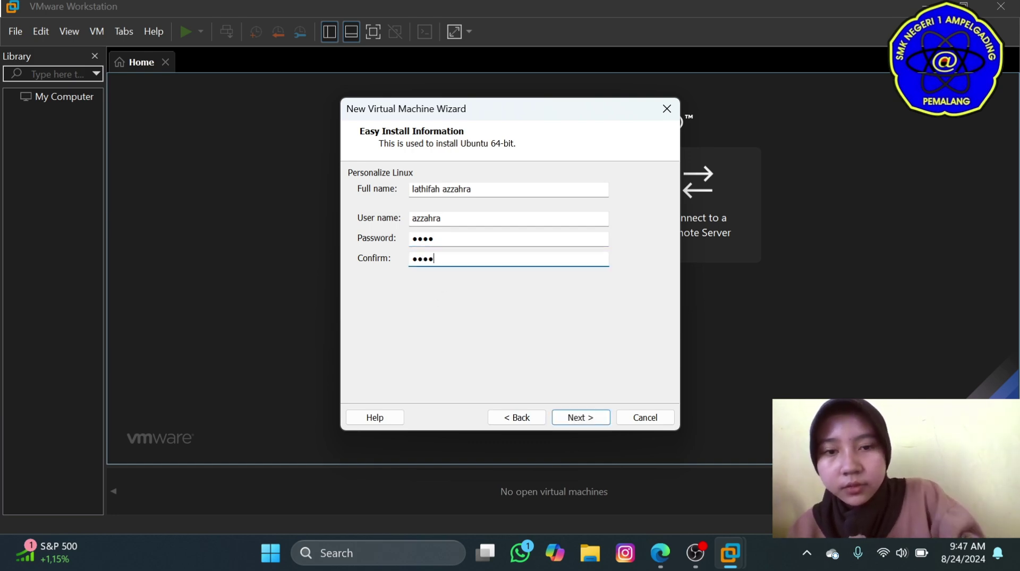
pyautogui.press('Tab')
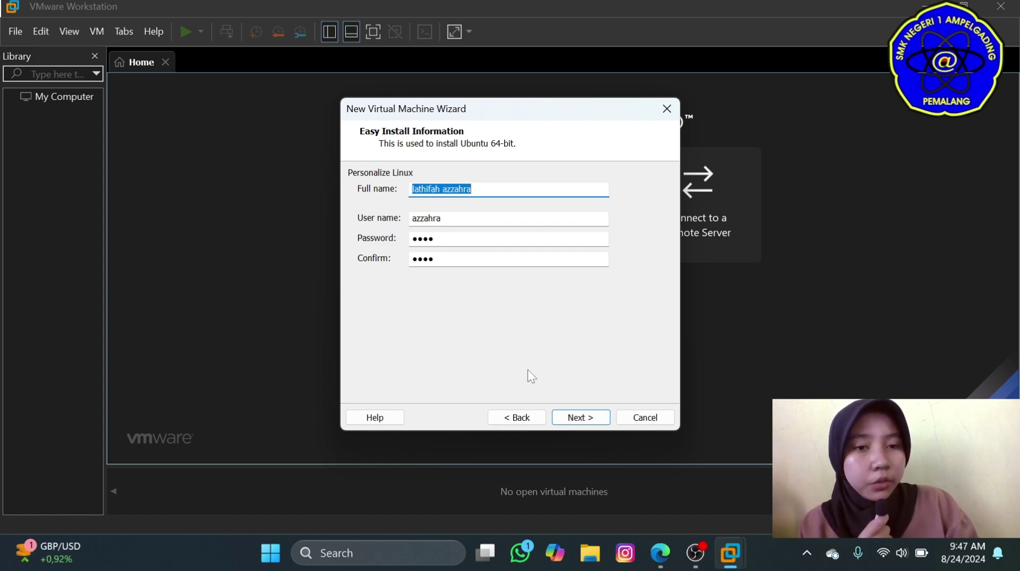
# Name the virtual machine Ubuntu by removing the '(2)' suffix.
pyautogui.click(579, 414)
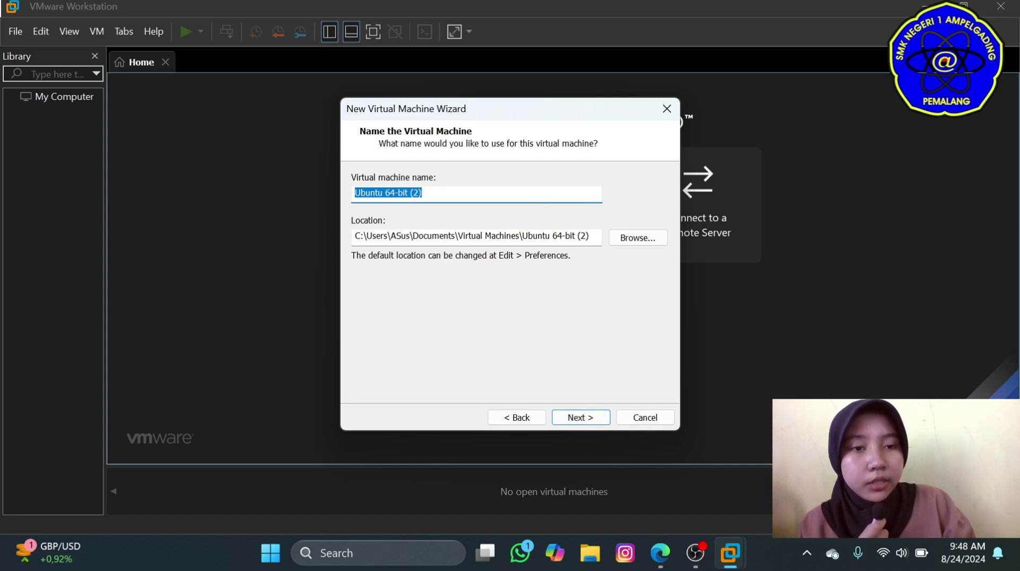
pyautogui.click(422, 192)
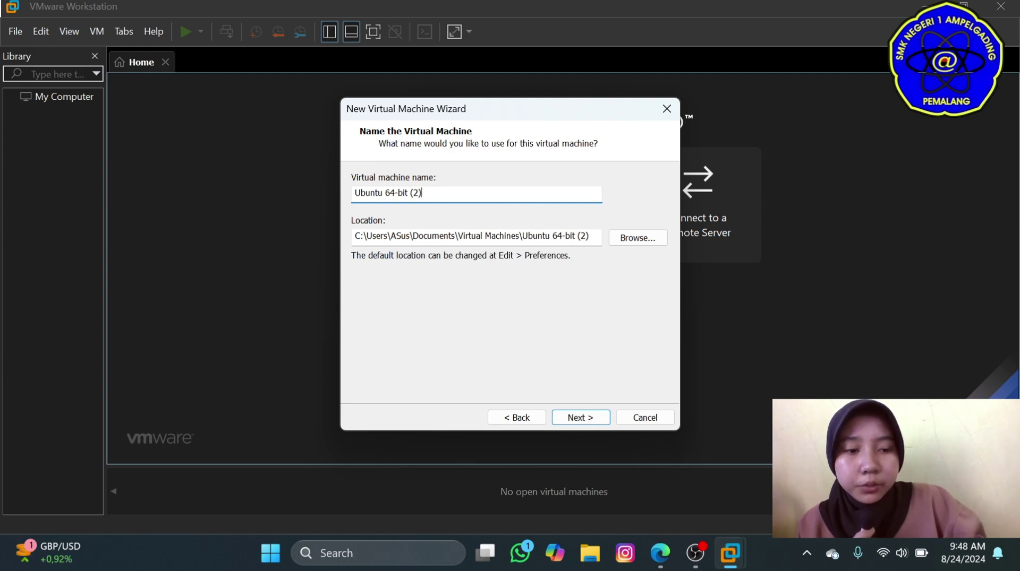
pyautogui.press('BackSpace')
pyautogui.press('BackSpace')
pyautogui.press('BackSpace')
pyautogui.press('BackSpace')
pyautogui.press('BackSpace')
pyautogui.press('BackSpace')
pyautogui.press('BackSpace')
pyautogui.press('BackSpace')
pyautogui.press('BackSpace')
pyautogui.press('BackSpace')
pyautogui.press('BackSpace')
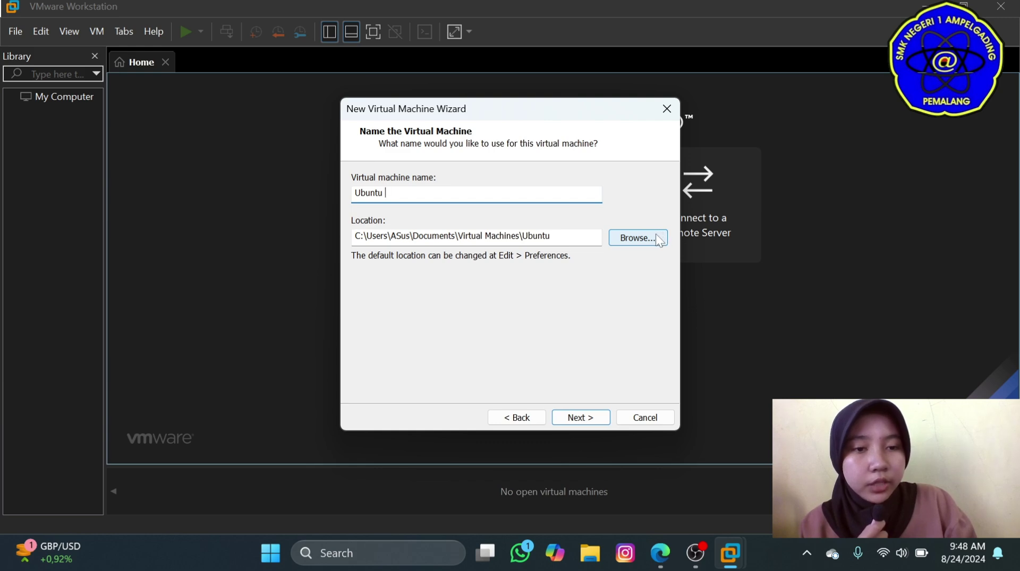
# Set the VM location to drive DATA:D (D:\) and continue to disk capacity.
pyautogui.click(657, 237)
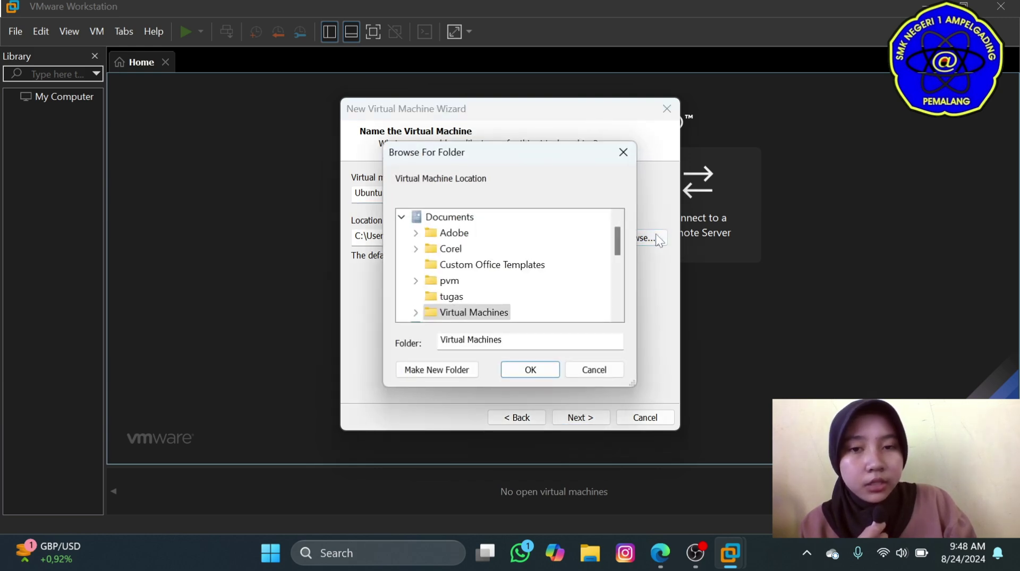
pyautogui.scroll(-5, 460, 289)
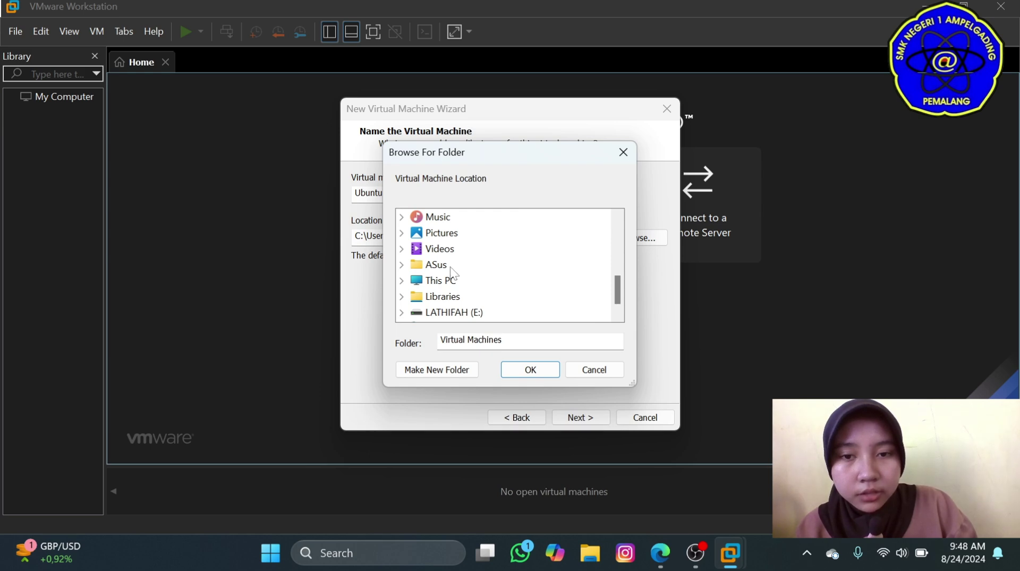
pyautogui.click(457, 282)
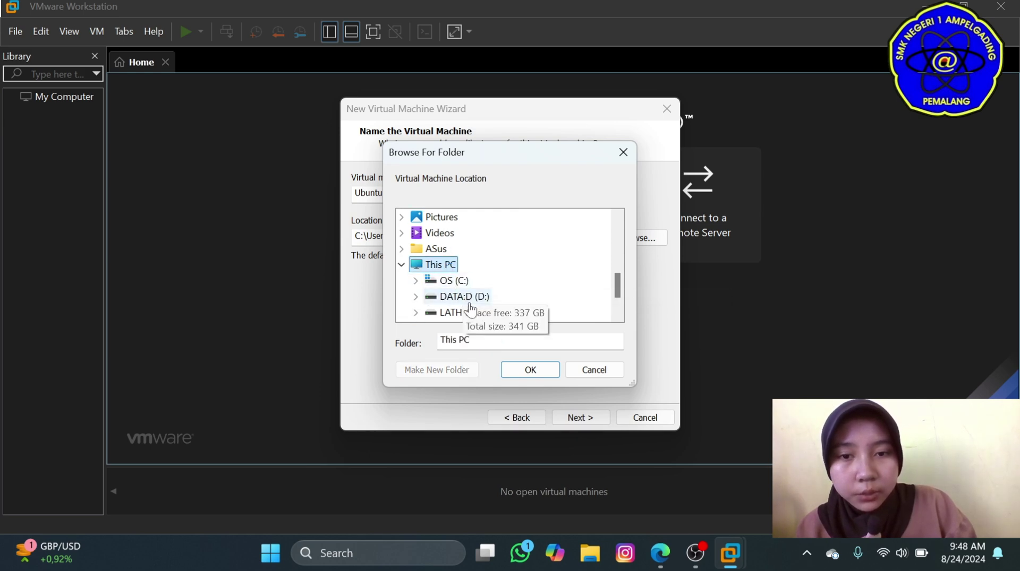
pyautogui.click(465, 297)
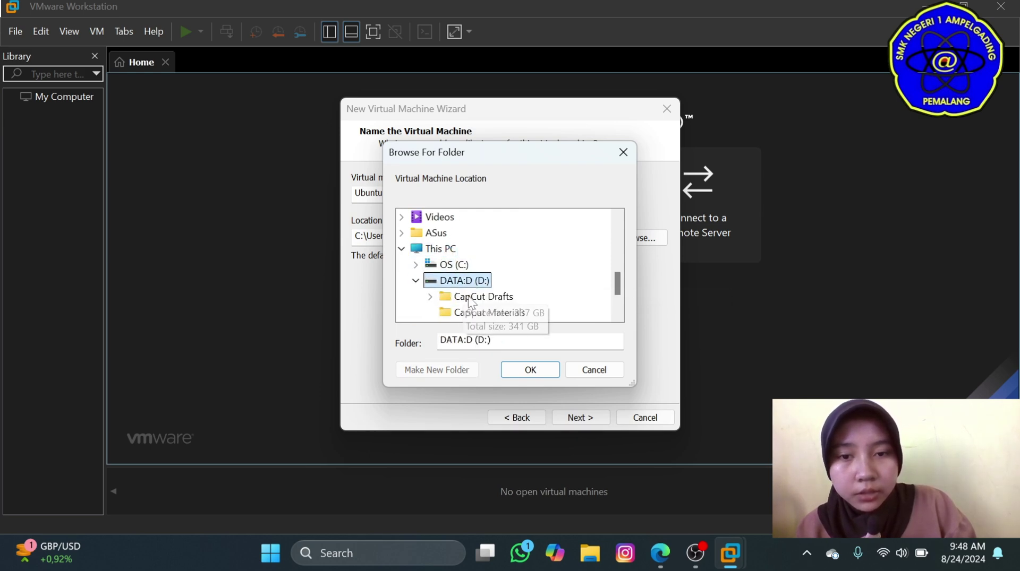
pyautogui.click(513, 368)
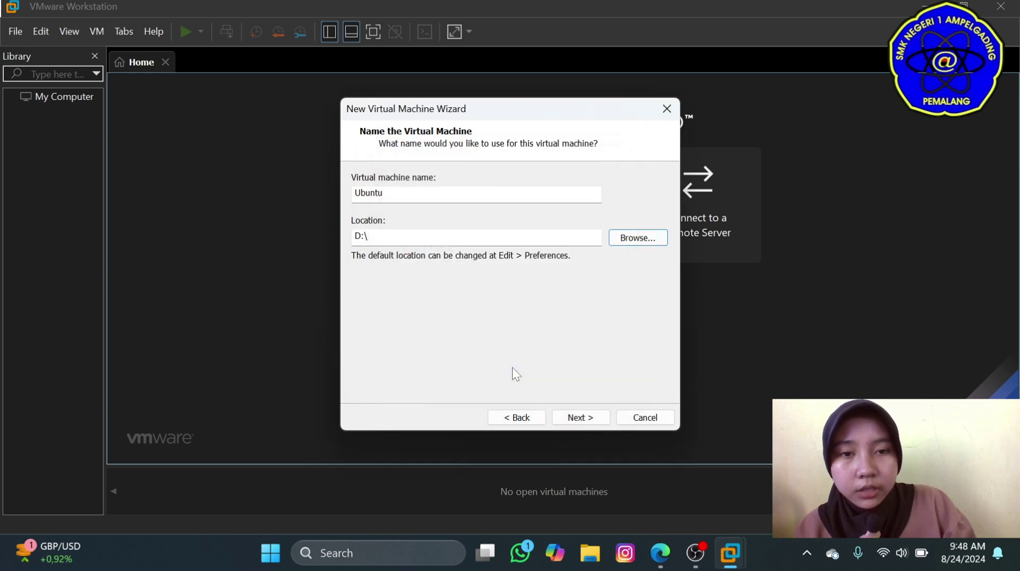
pyautogui.click(586, 419)
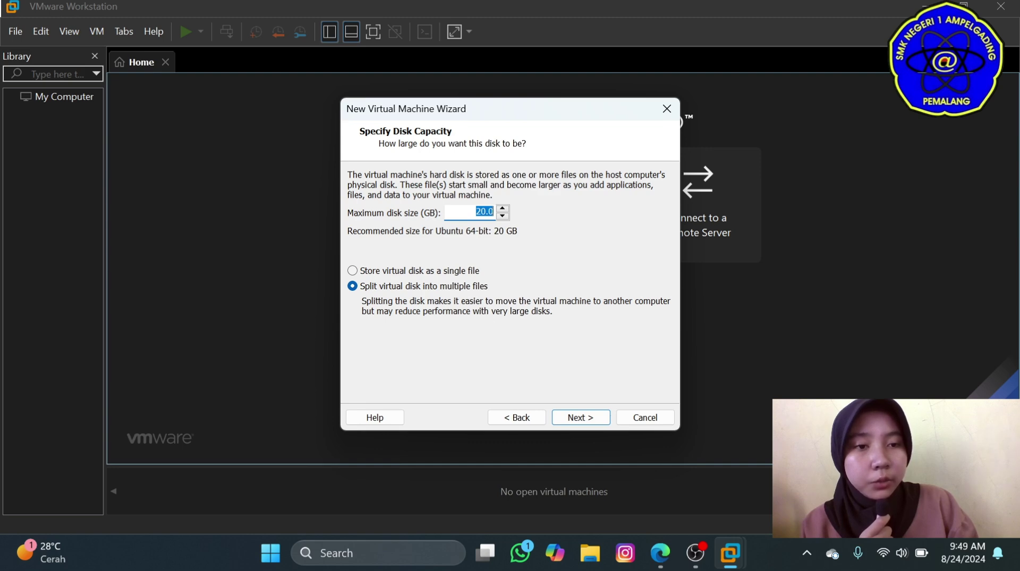
# Change the maximum disk size from 20.0 to 10.0 GB and continue to the summary.
pyautogui.click(479, 212)
pyautogui.press('BackSpace')
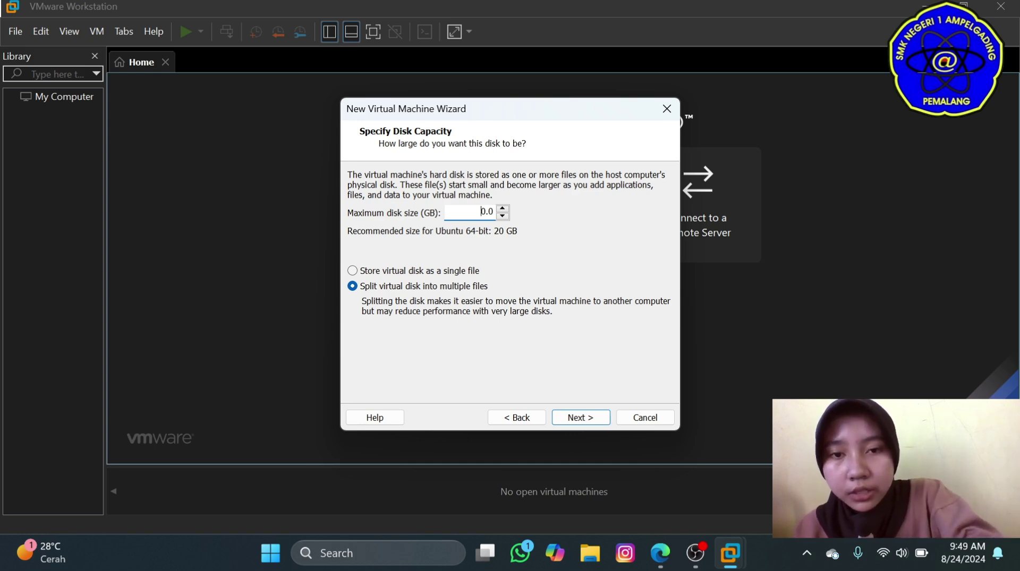
pyautogui.write('1')
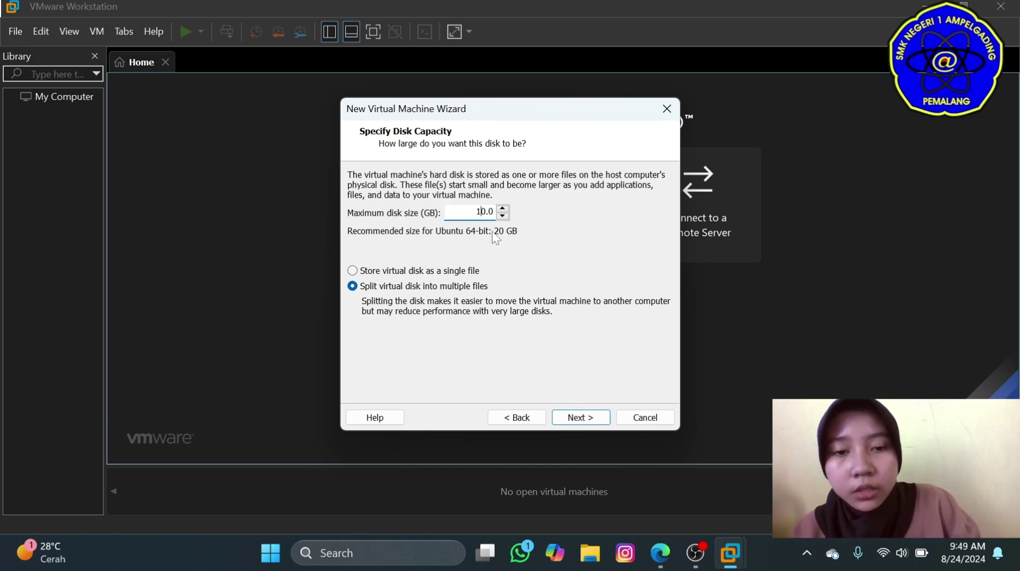
pyautogui.click(580, 418)
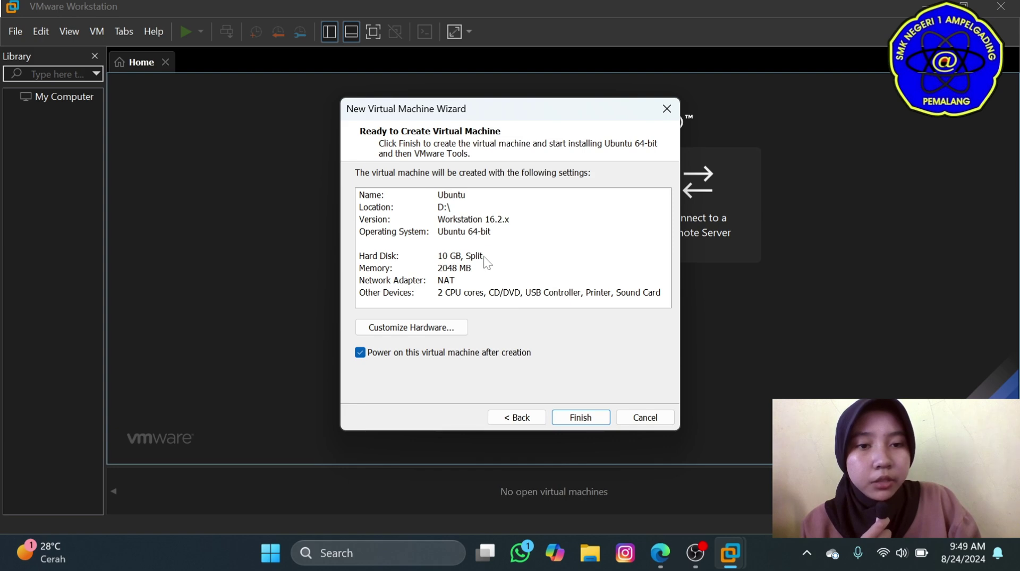
# Set hardware to 2048 MB memory and 1 processor, then finish creating the VM.
pyautogui.click(440, 328)
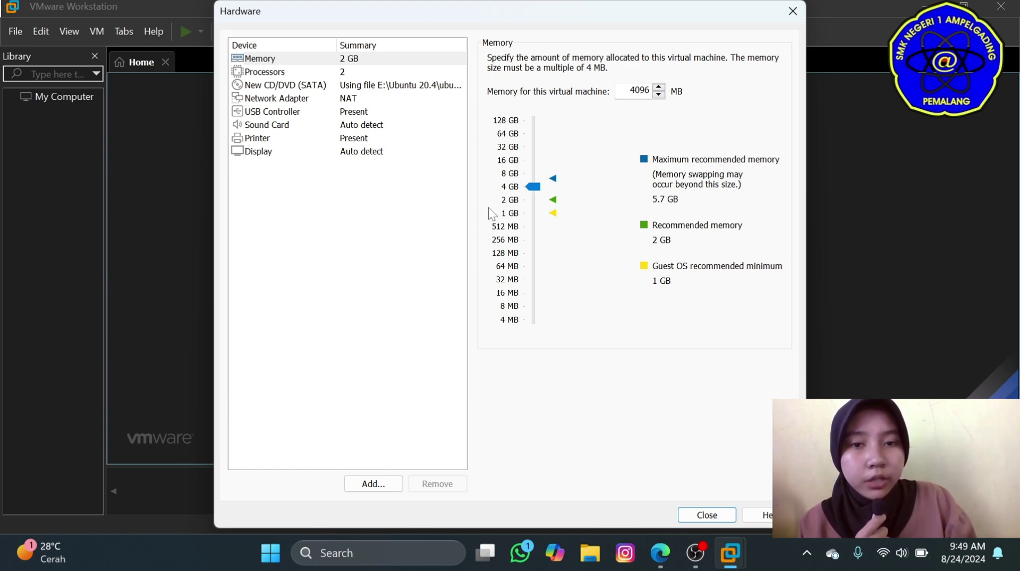
pyautogui.click(532, 202)
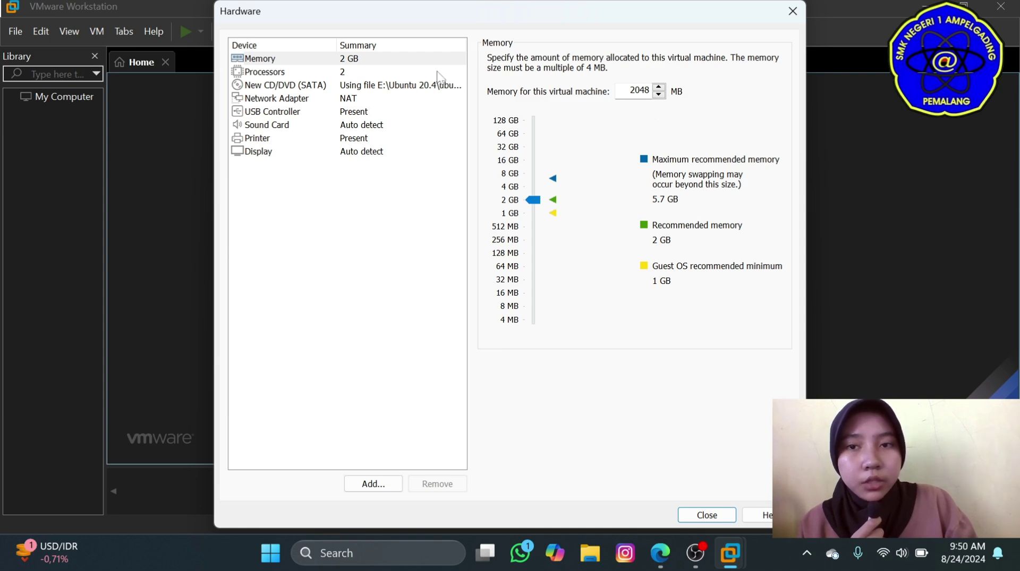
pyautogui.click(359, 71)
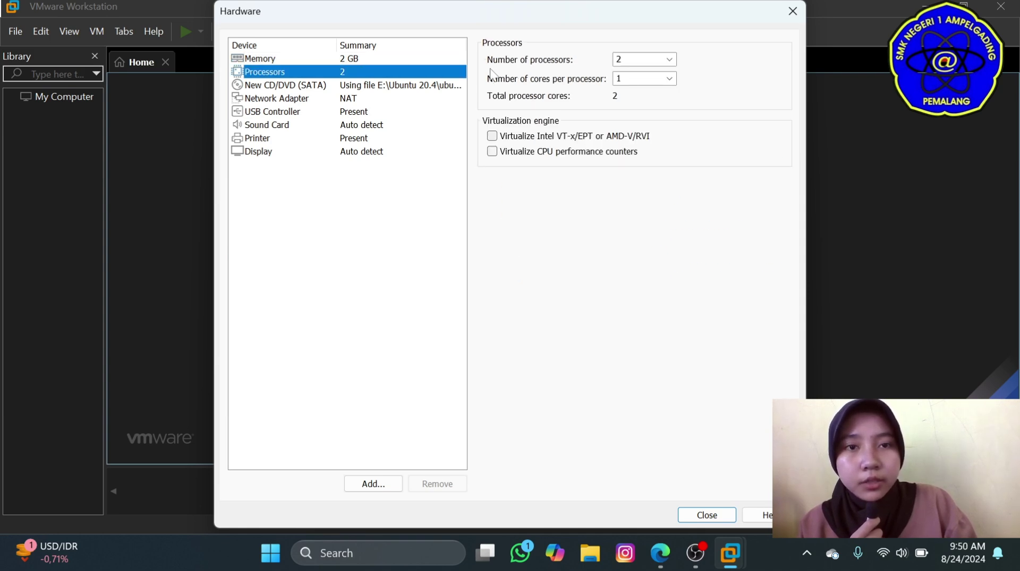
pyautogui.click(670, 60)
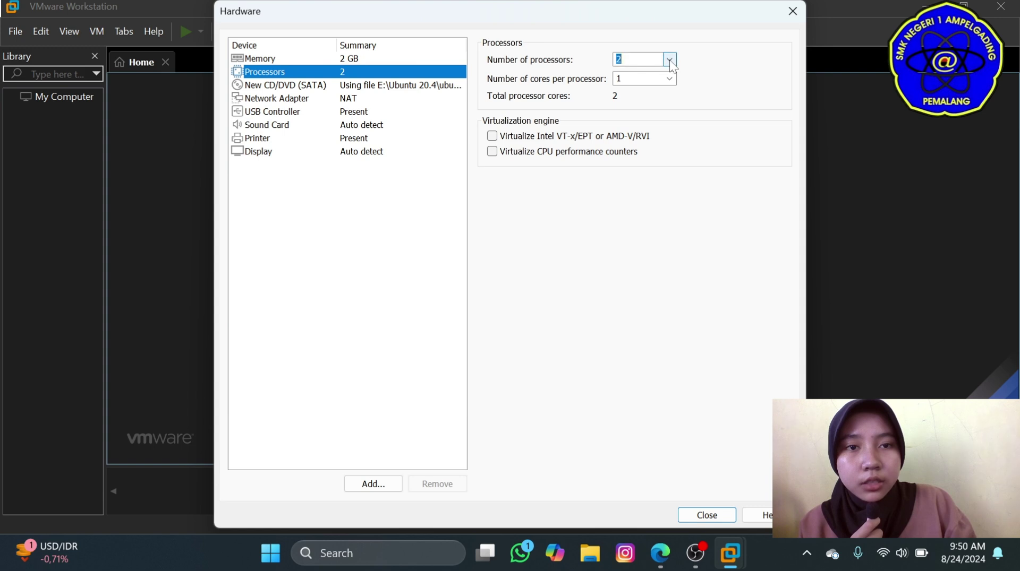
pyautogui.click(661, 73)
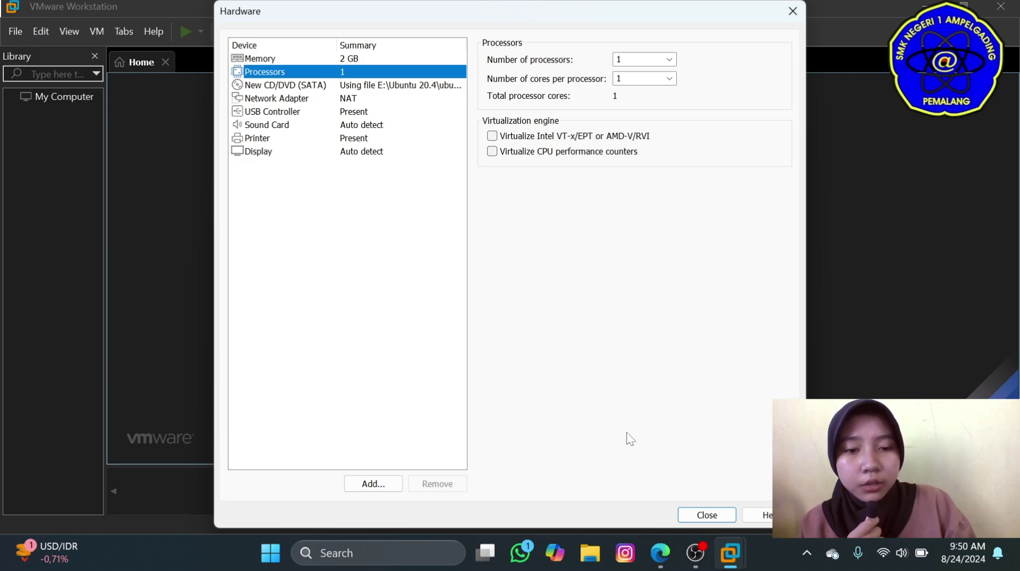
pyautogui.click(685, 520)
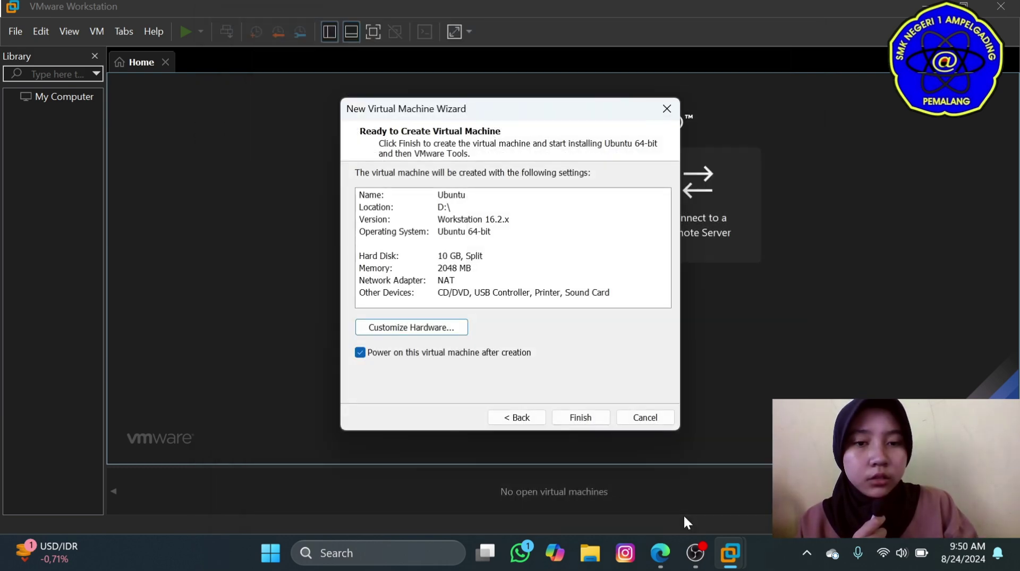
pyautogui.click(580, 418)
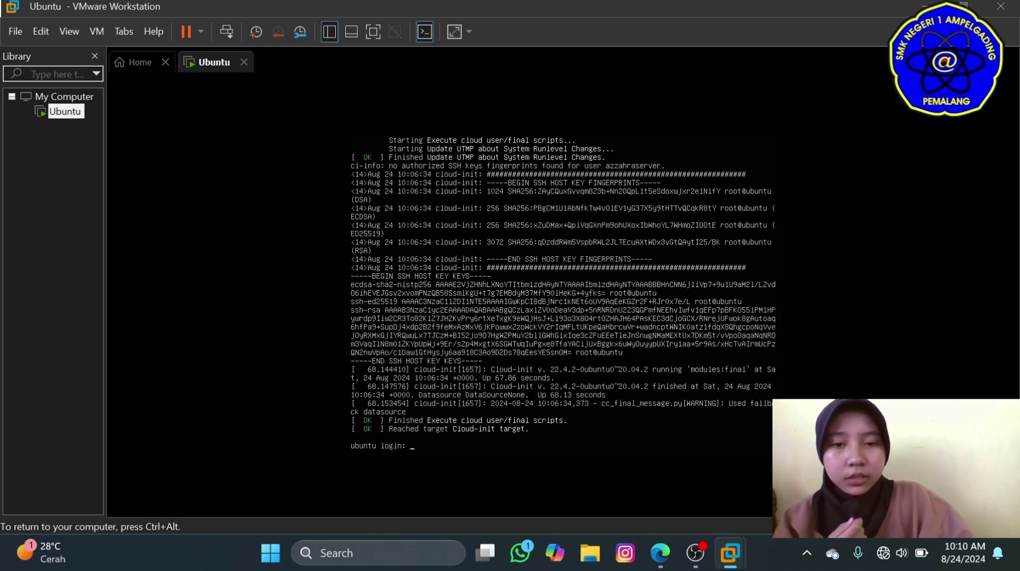
# Enter the server account's username at the Ubuntu login prompt.
pyautogui.write('azzah')
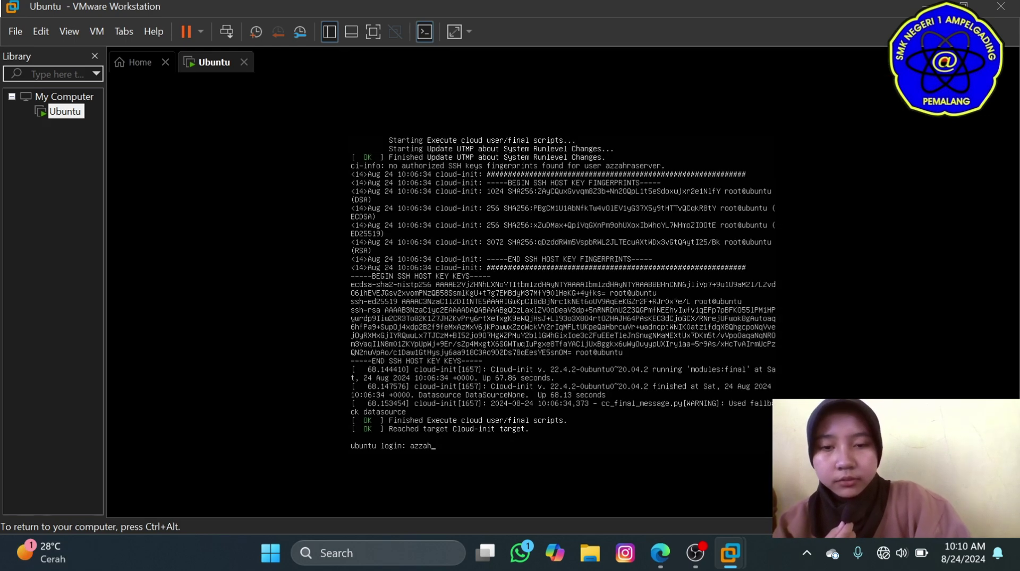
pyautogui.write('raserv')
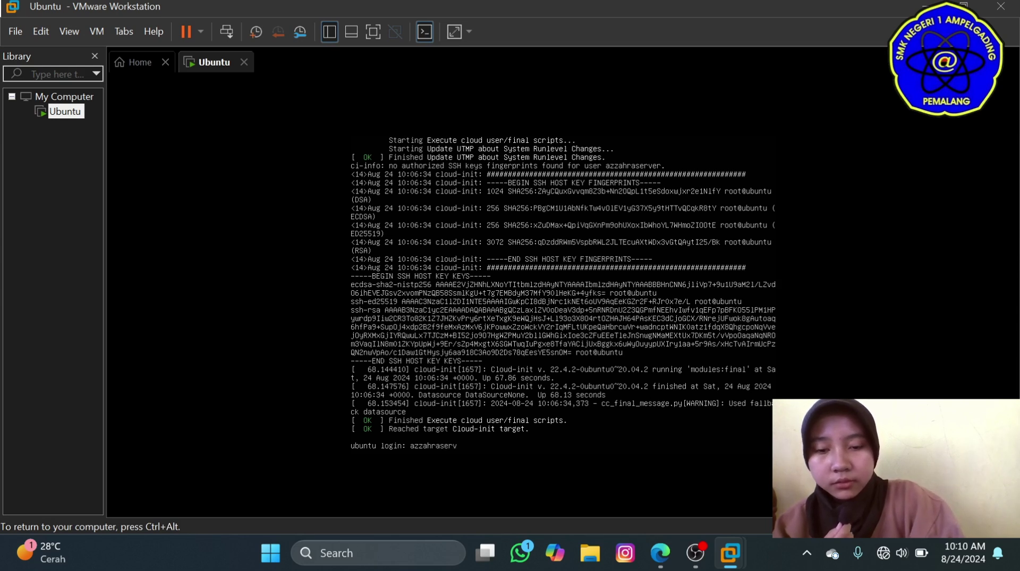
pyautogui.write('er')
pyautogui.press('Return')
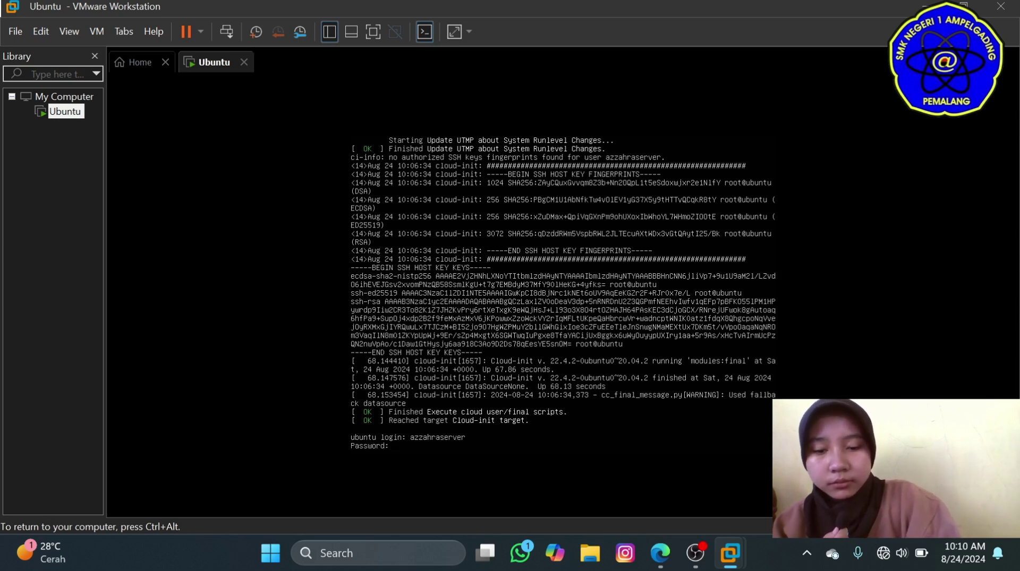
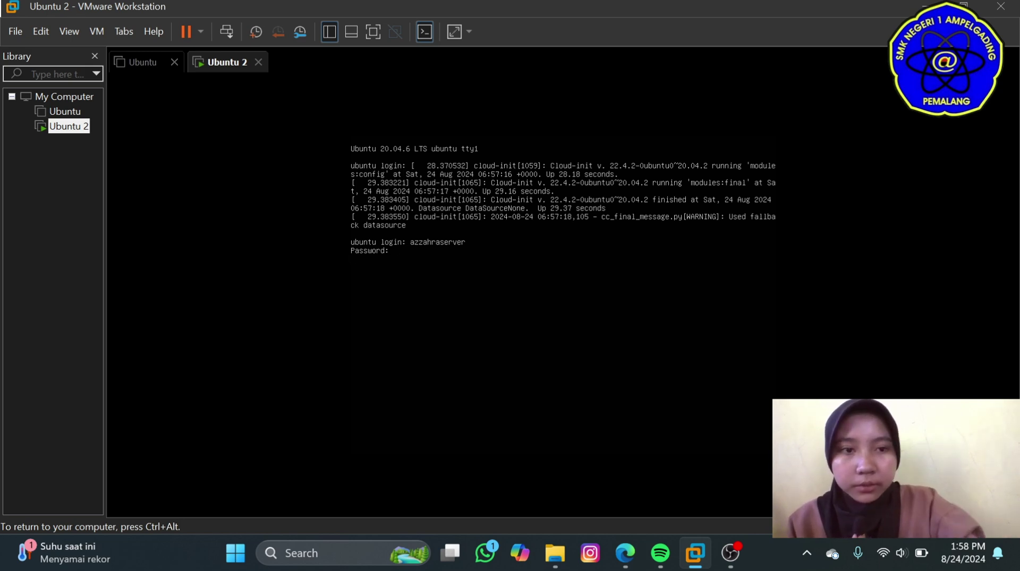
# Submit the account password to log in to the Ubuntu 2 console.
pyautogui.press('Return')
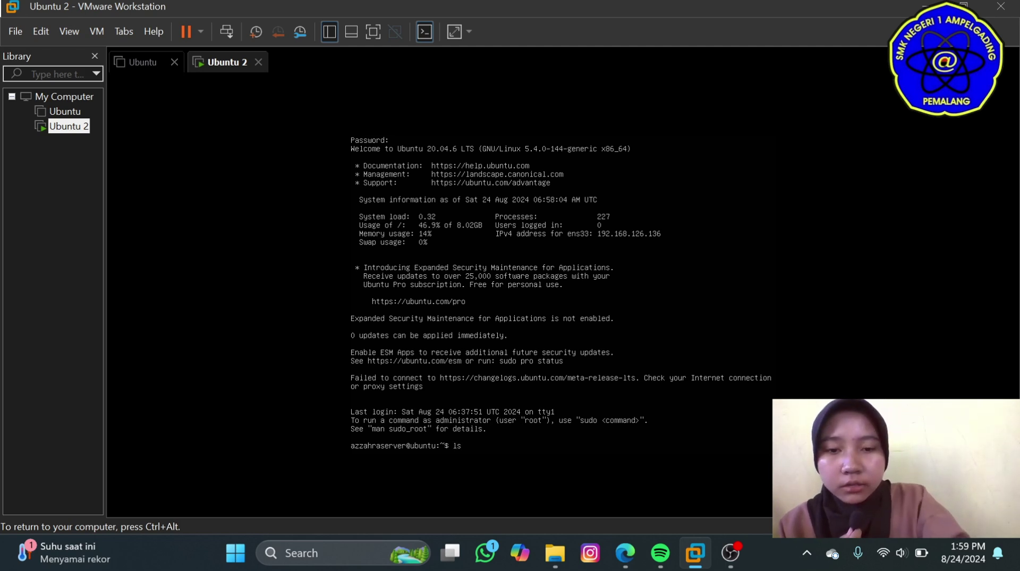
# Run ls twice in the Ubuntu 2 home folder, which shows no files, then release input.
pyautogui.press('Return')
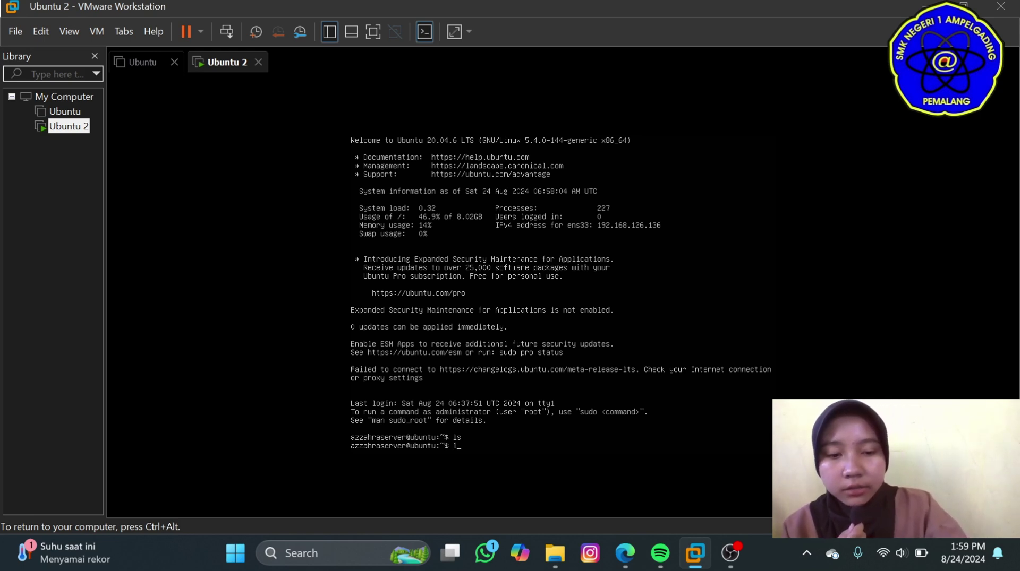
pyautogui.write('ls')
pyautogui.press('Return')
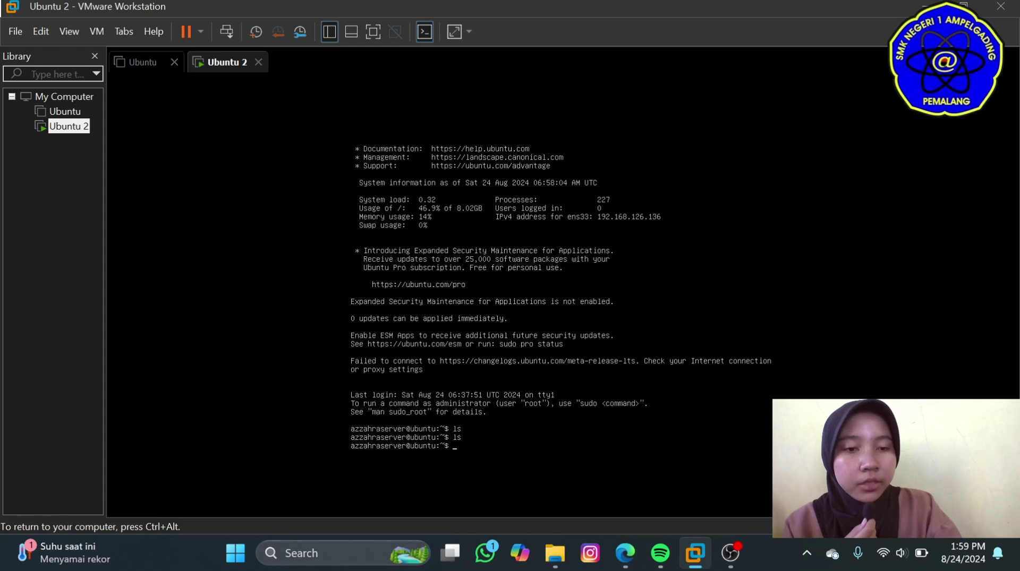
pyautogui.hotkey('ctrl', 'alt')
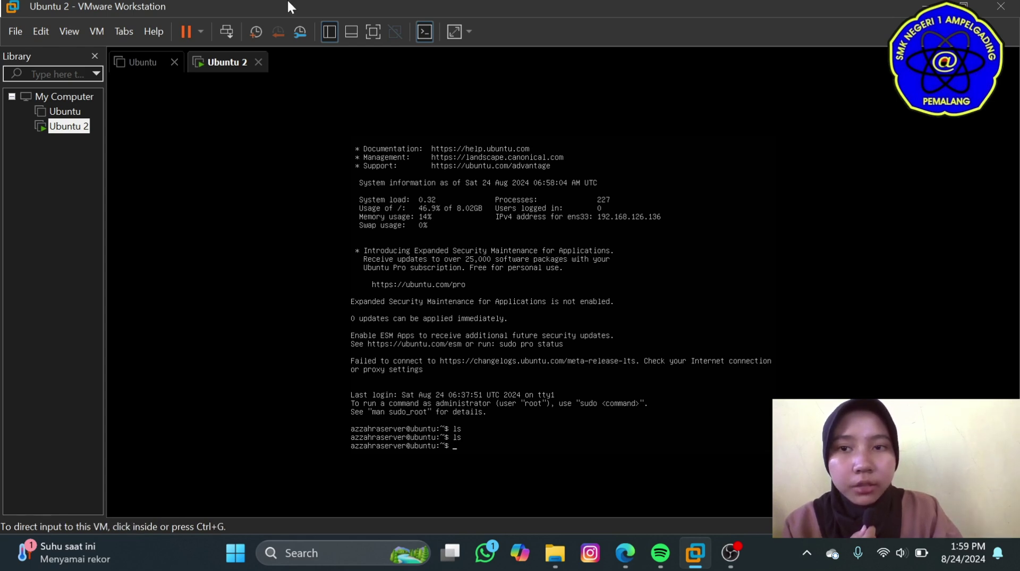
# Shut down the Ubuntu 2 guest and confirm the shutdown.
pyautogui.click(203, 32)
pyautogui.click(226, 72)
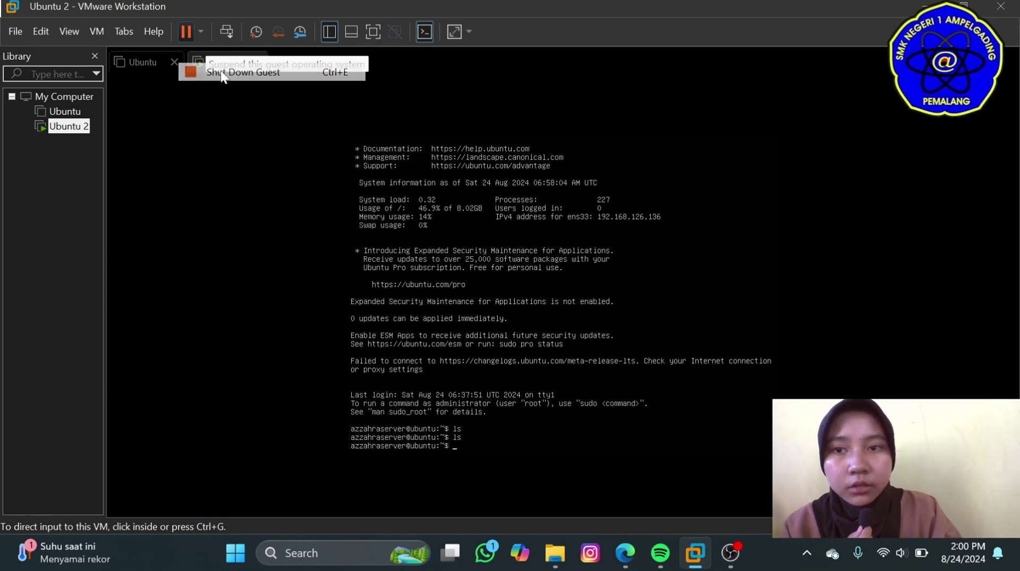
pyautogui.click(535, 303)
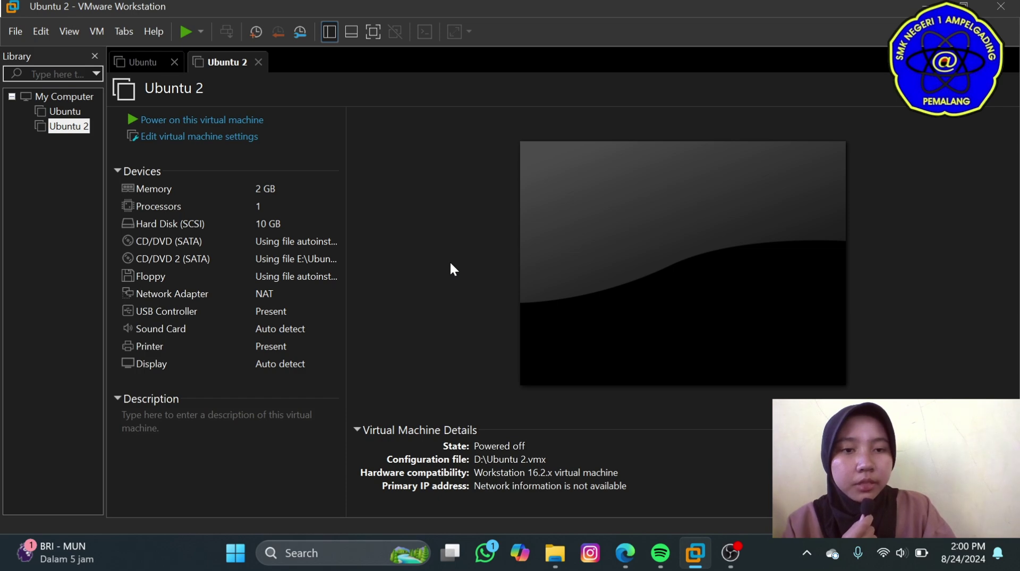
# Take a snapshot of Ubuntu 2 named 'default ubuntu'.
pyautogui.rightClick(55, 129)
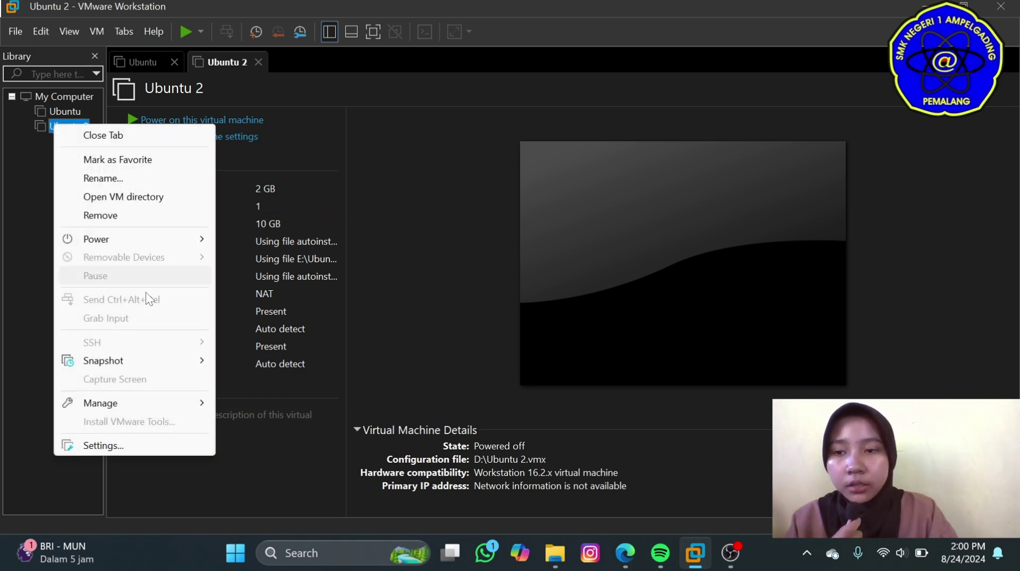
pyautogui.moveTo(151, 363)
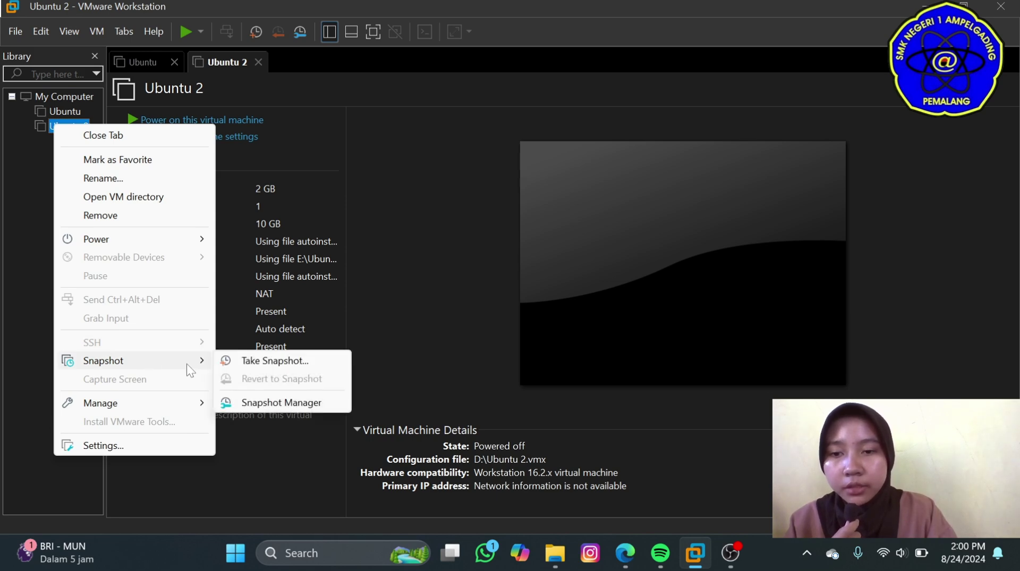
pyautogui.click(236, 359)
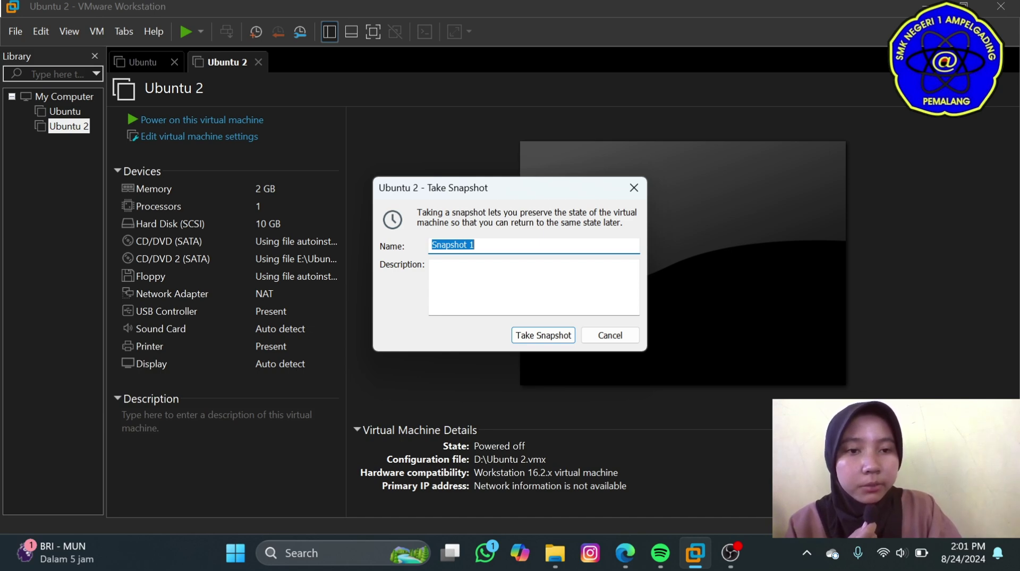
pyautogui.click(474, 244)
pyautogui.press('BackSpace')
pyautogui.press('BackSpace')
pyautogui.press('BackSpace')
pyautogui.press('BackSpace')
pyautogui.press('BackSpace')
pyautogui.press('BackSpace')
pyautogui.press('BackSpace')
pyautogui.press('BackSpace')
pyautogui.press('BackSpace')
pyautogui.press('BackSpace')
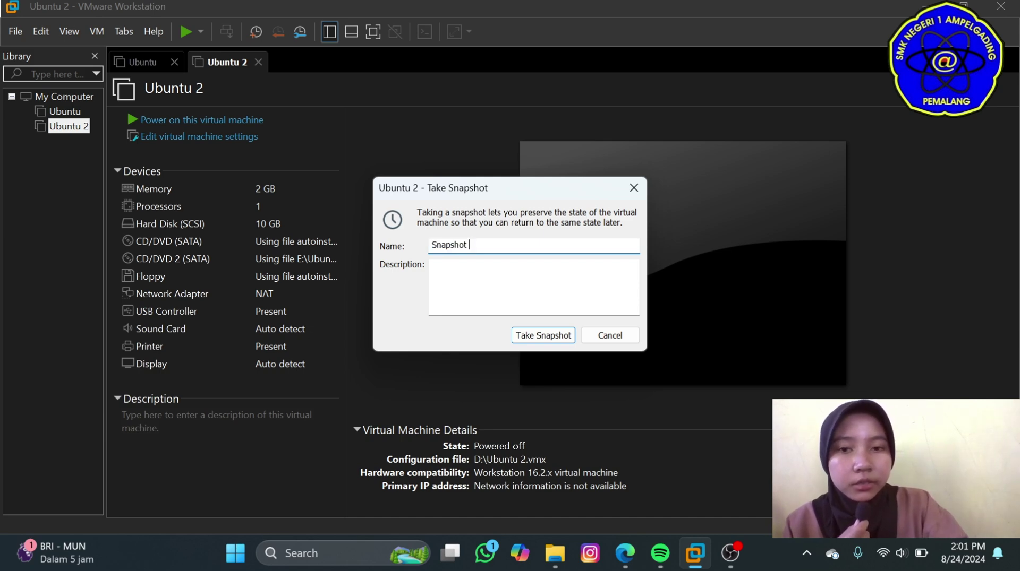
pyautogui.write('default ubuntu')
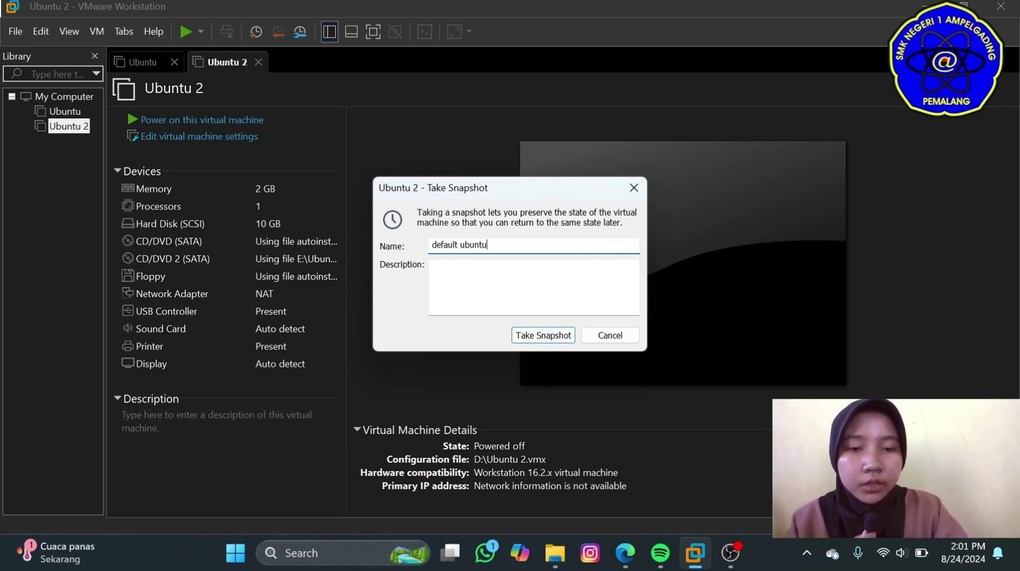
pyautogui.click(522, 333)
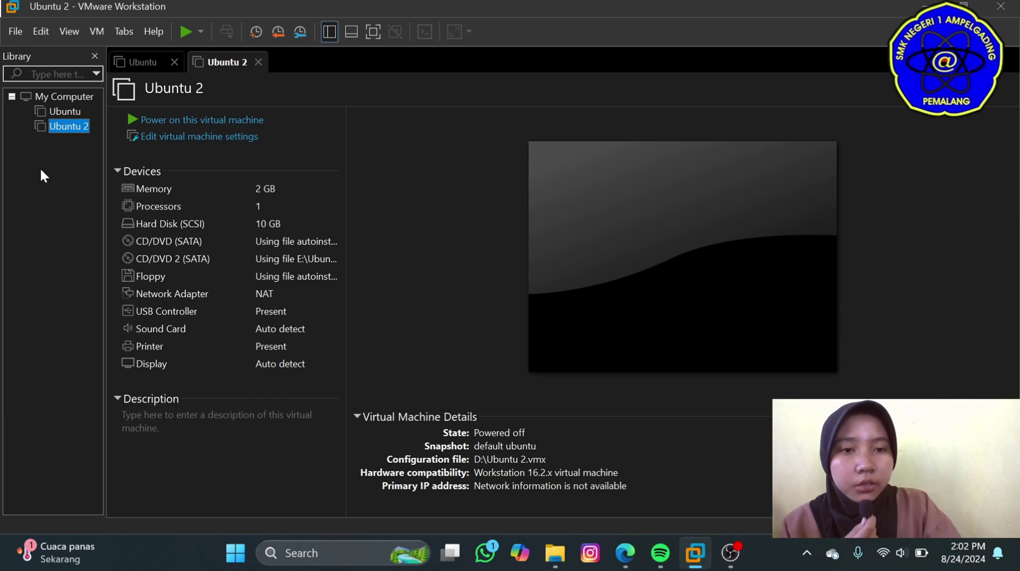
pyautogui.rightClick(57, 128)
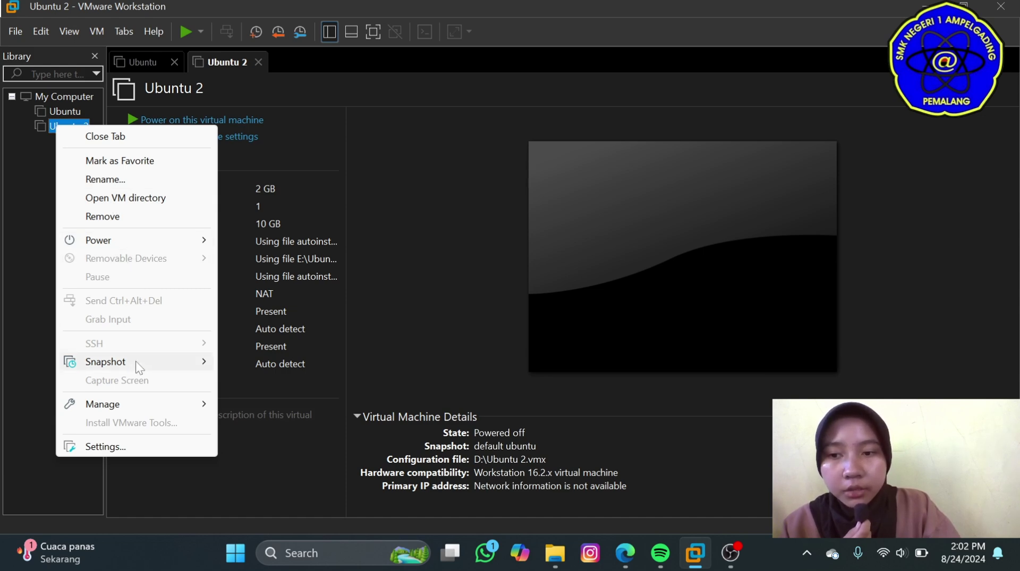
pyautogui.moveTo(136, 362)
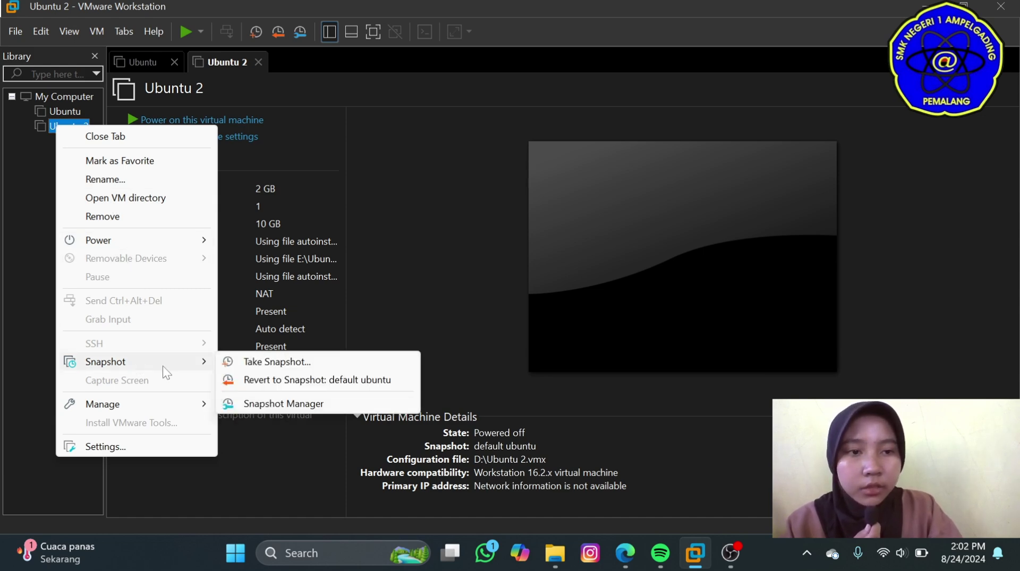
pyautogui.click(242, 406)
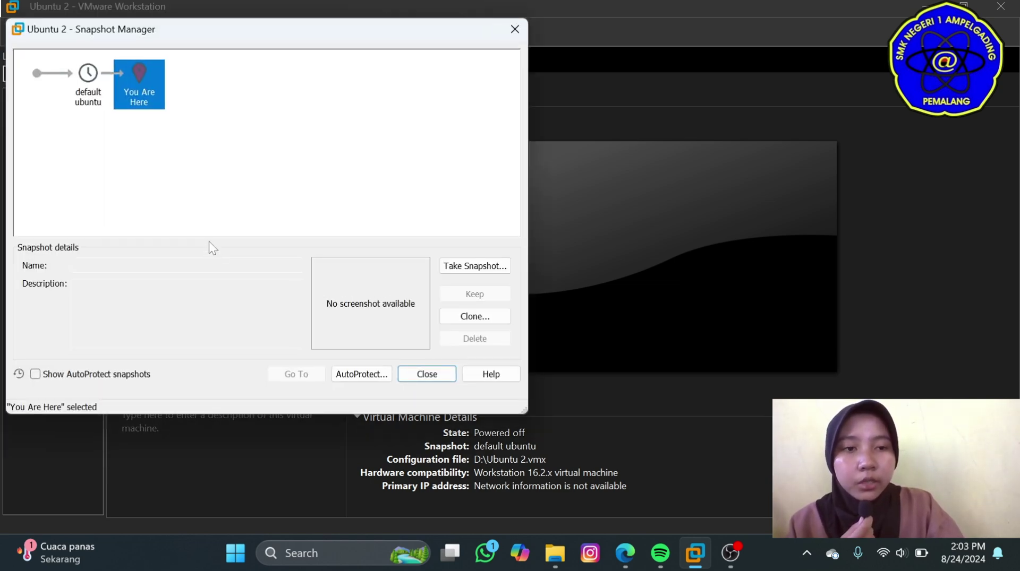
pyautogui.click(426, 374)
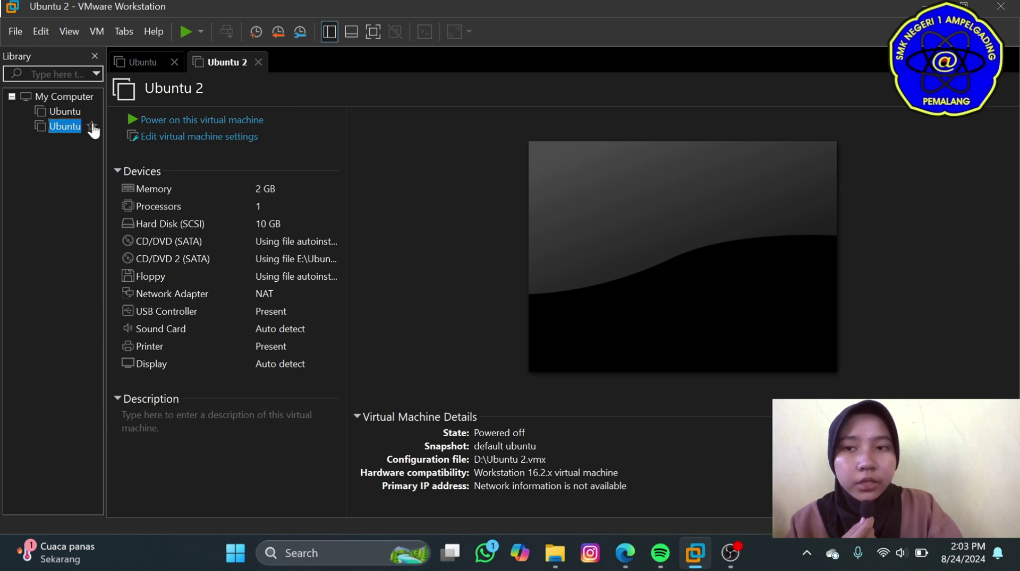
# Power on Ubuntu 2 and list its home folder.
pyautogui.click(185, 31)
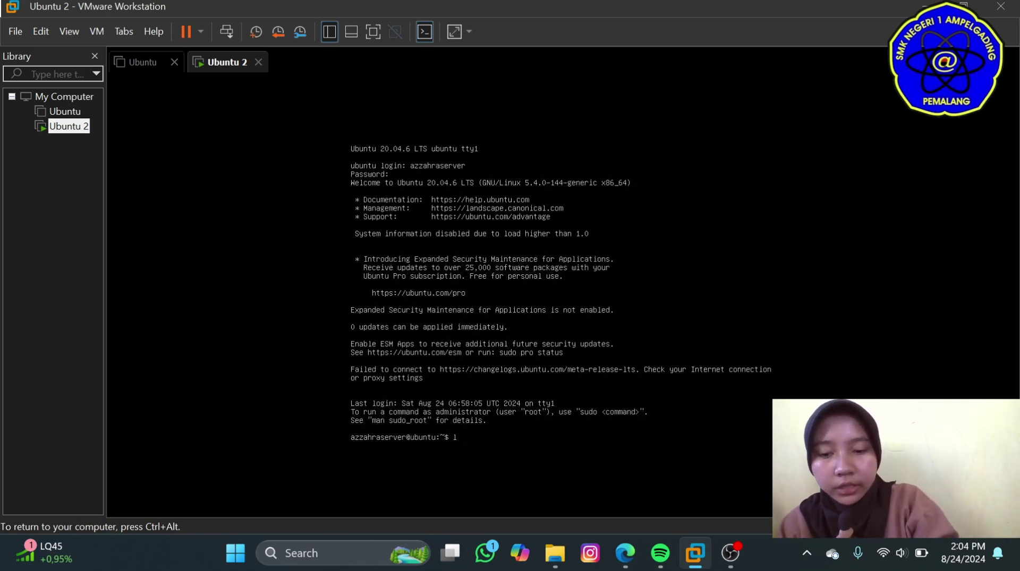
pyautogui.write('s')
pyautogui.press('Return')
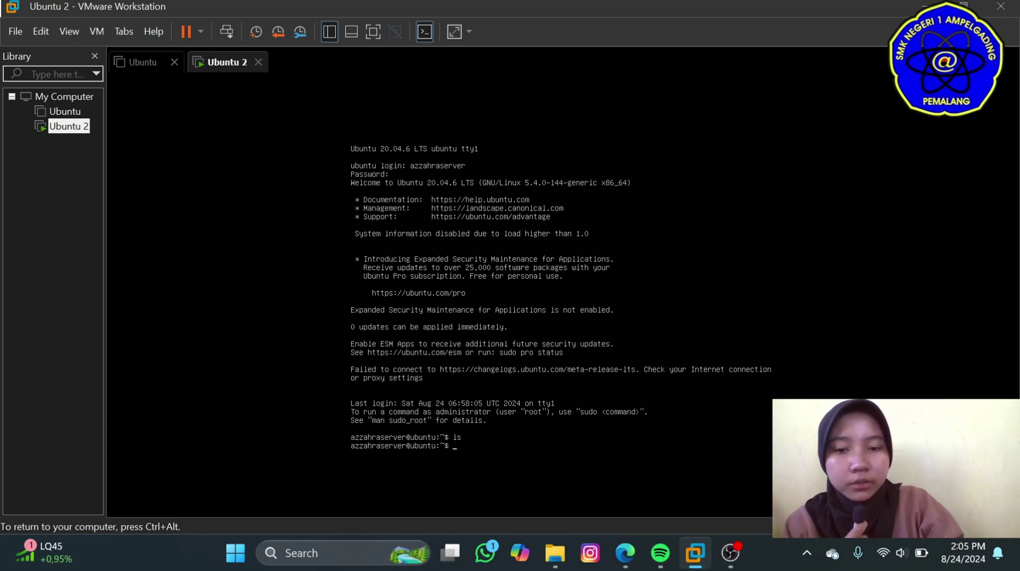
# Create a.txt, b.txt and c.txt with touch, confirm them with ls, and release input.
pyautogui.write('ouch a.')
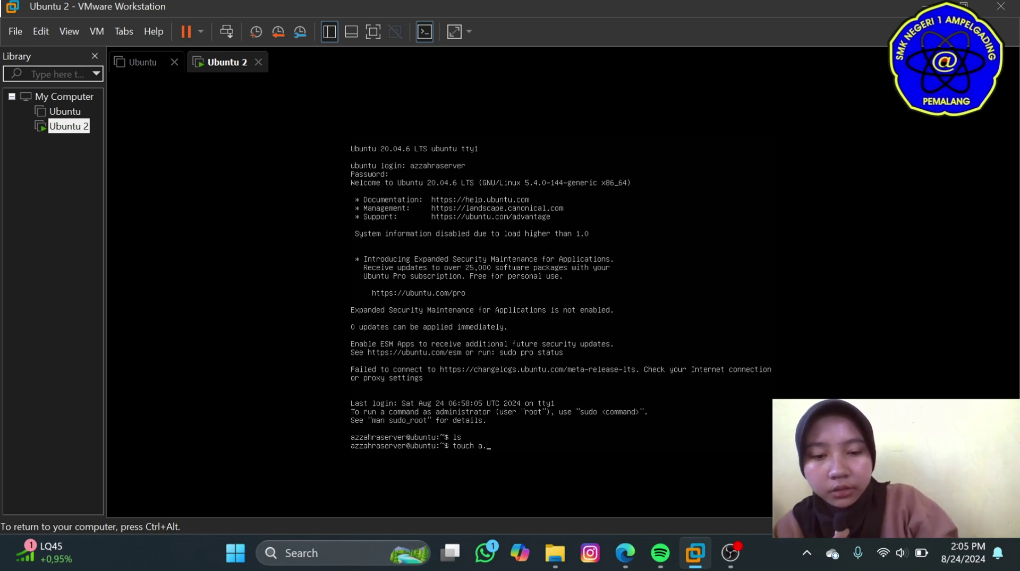
pyautogui.write('txt b.tx')
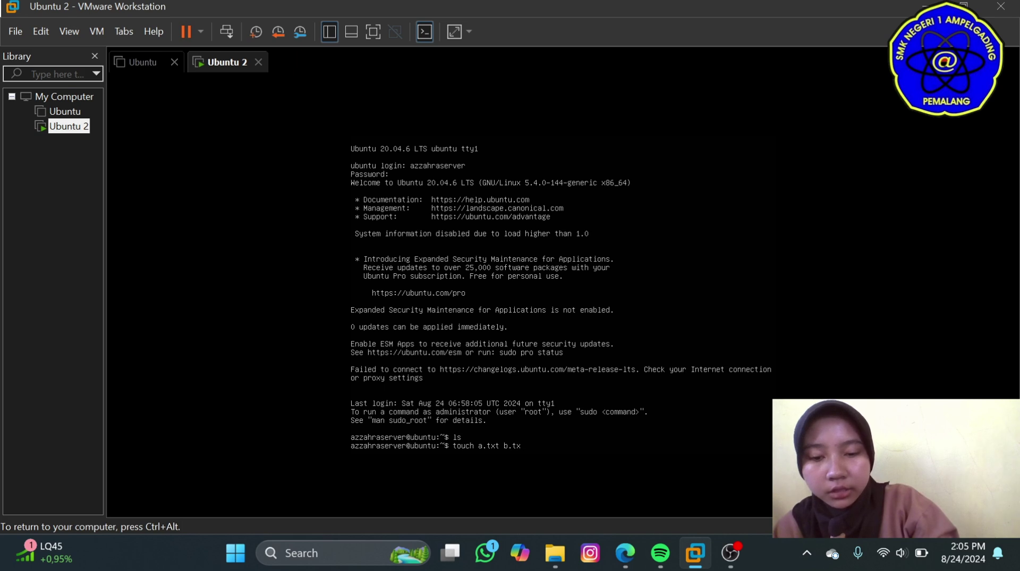
pyautogui.write('t c.')
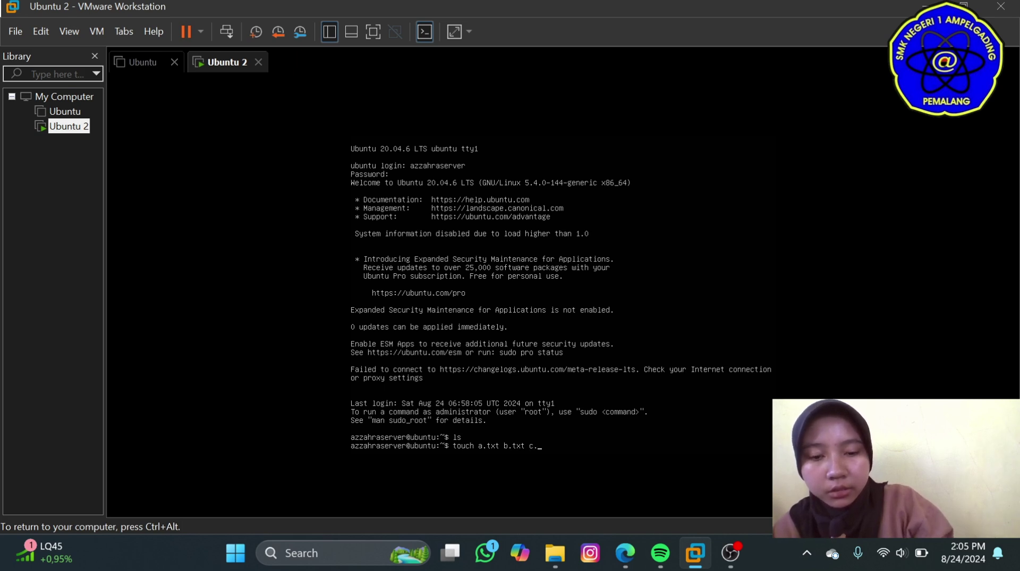
pyautogui.write('txt')
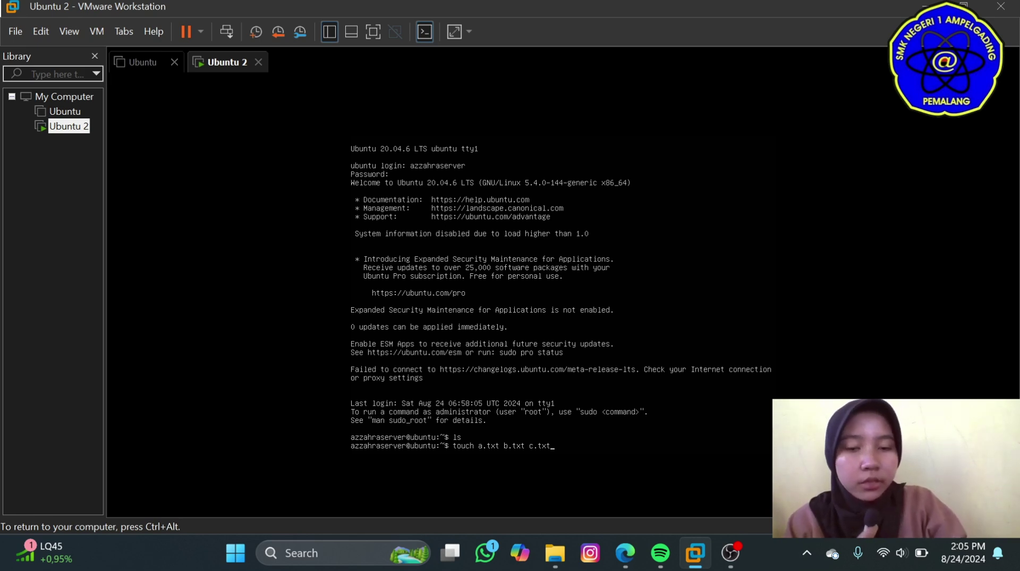
pyautogui.press('Return')
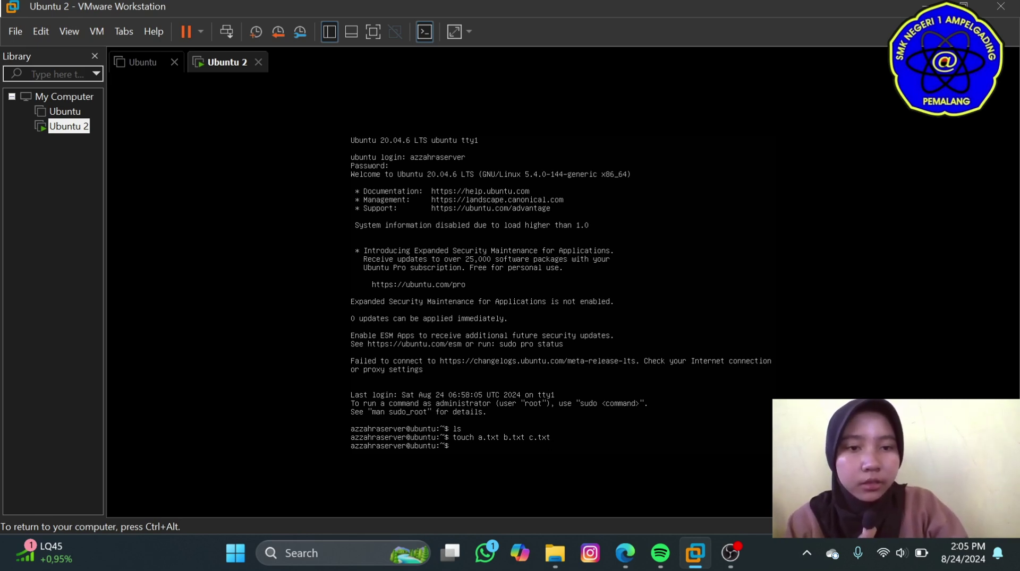
pyautogui.write('ls')
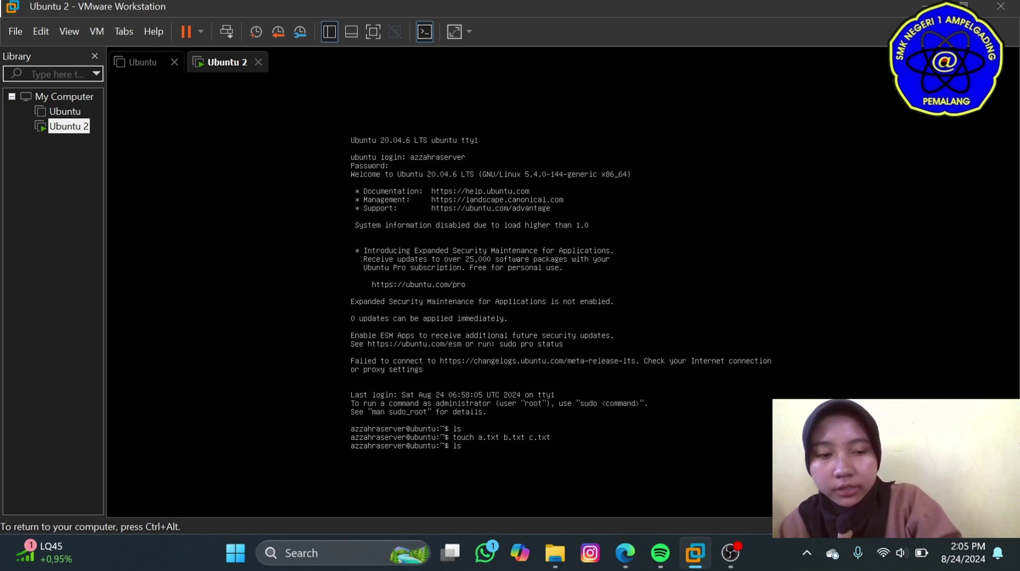
pyautogui.press('Return')
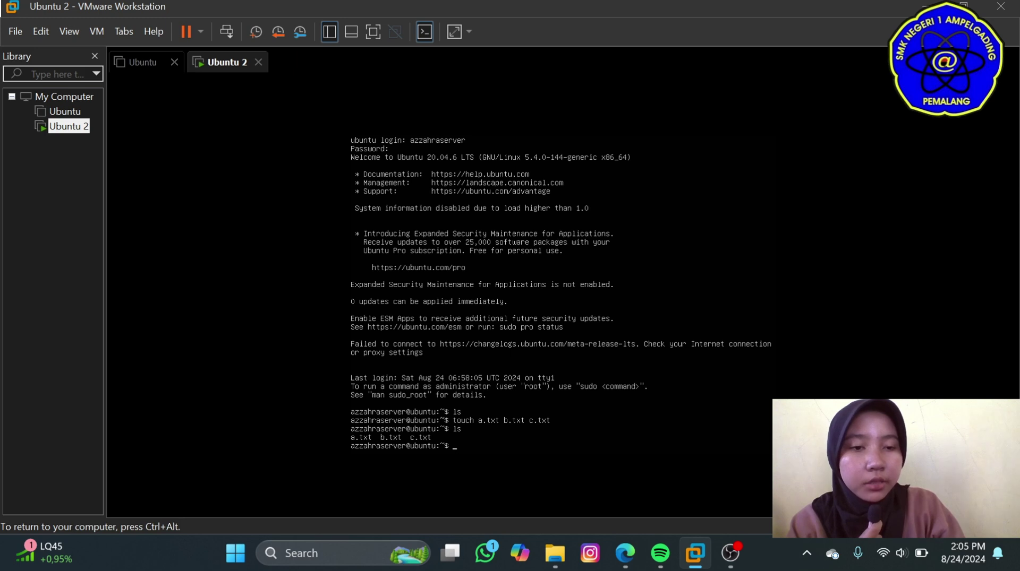
pyautogui.hotkey('ctrl', 'alt')
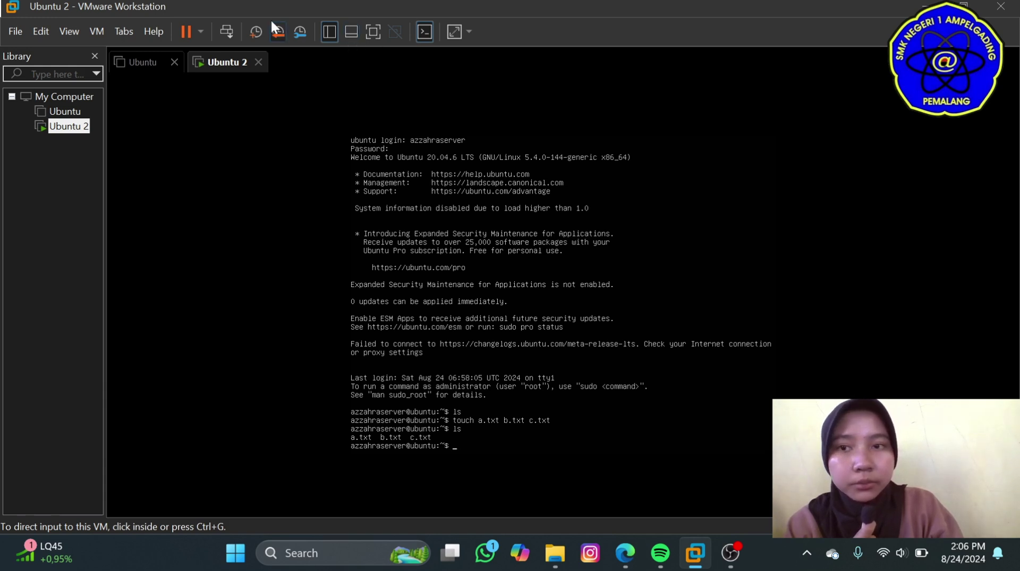
# Shut down the Ubuntu 2 guest via Power > Shut Down Guest and confirm.
pyautogui.click(200, 31)
pyautogui.click(222, 71)
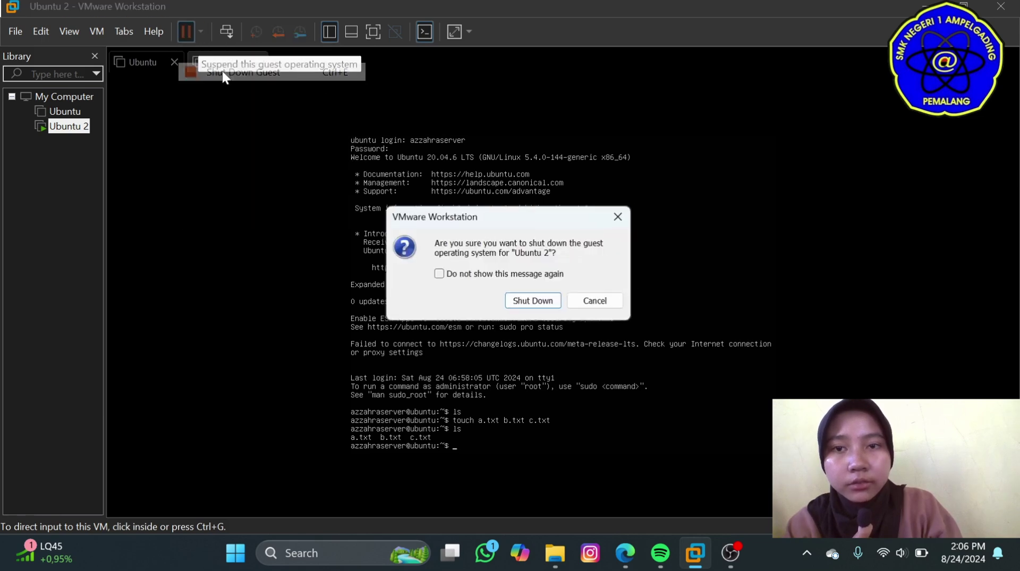
pyautogui.click(537, 304)
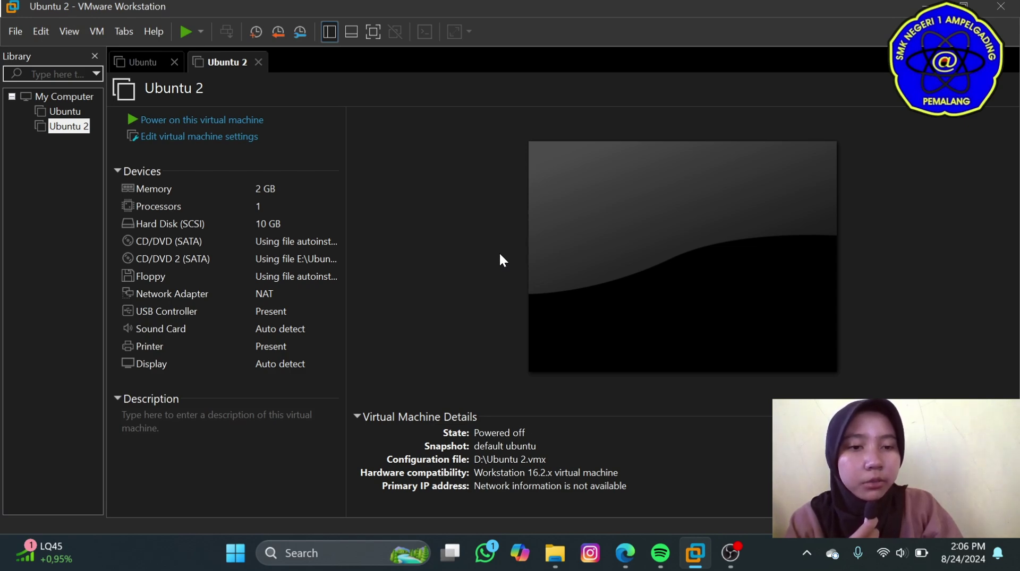
# Revert Ubuntu 2 to its 'default ubuntu' snapshot and confirm the restore.
pyautogui.rightClick(71, 130)
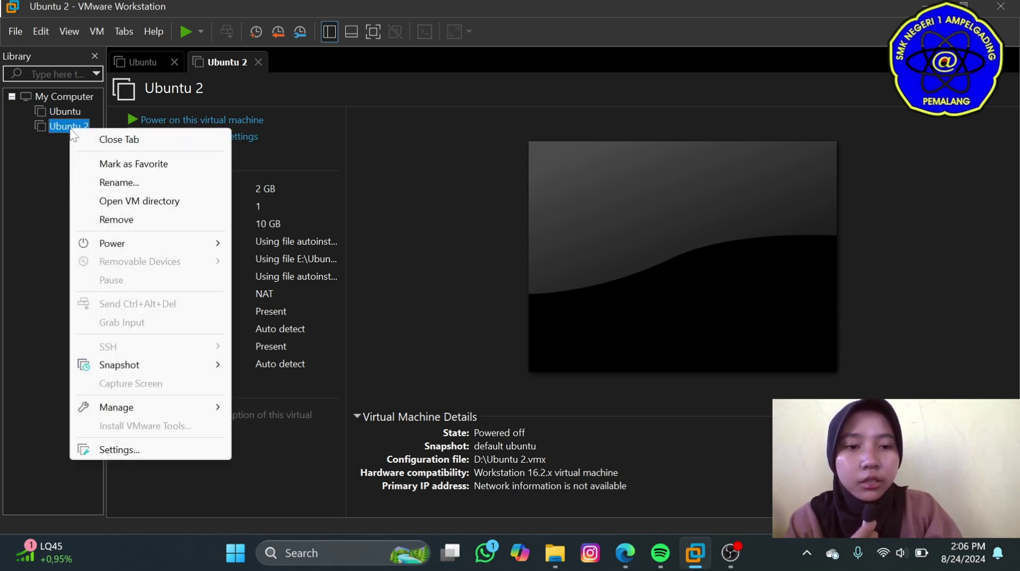
pyautogui.moveTo(149, 367)
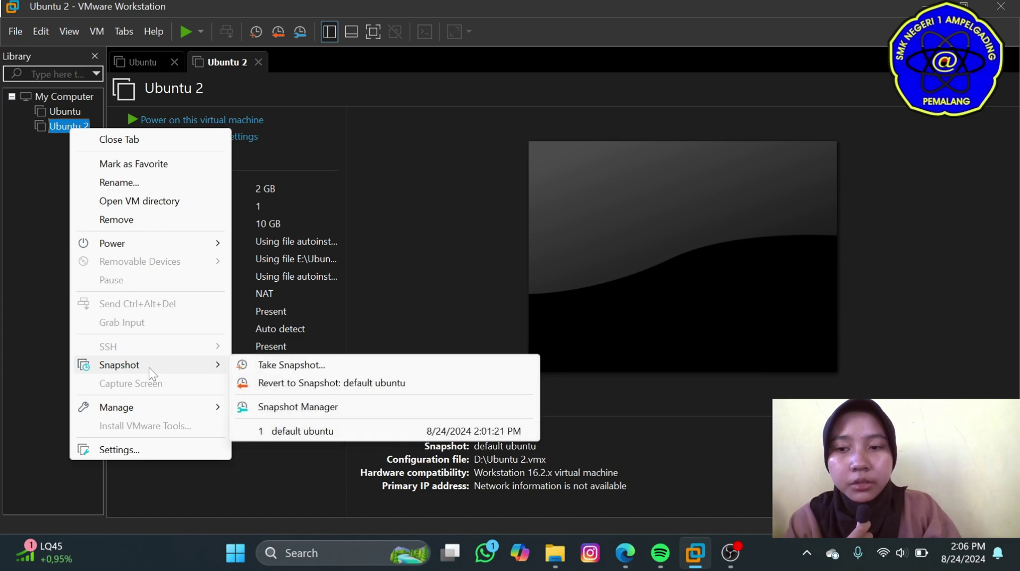
pyautogui.click(277, 383)
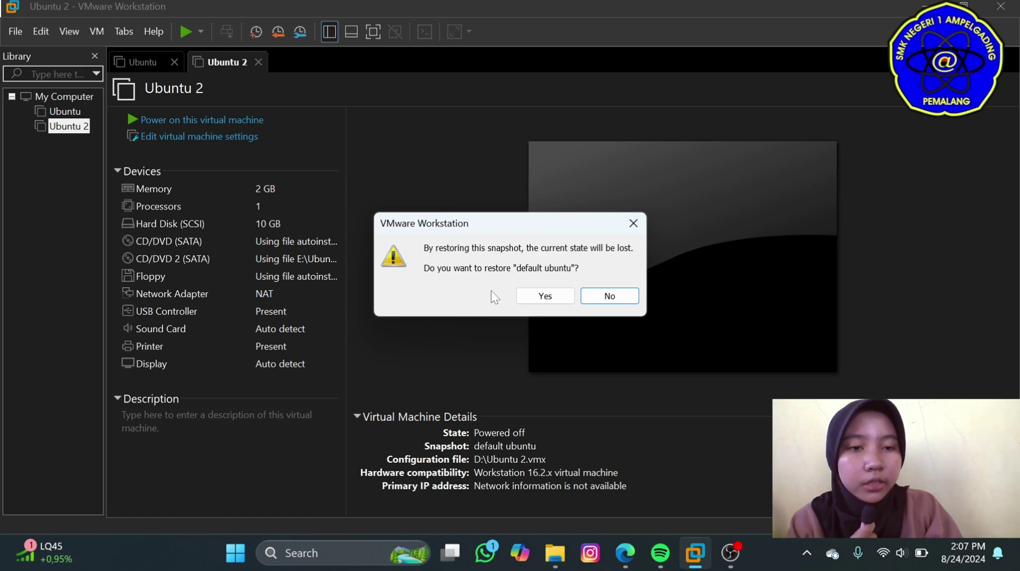
pyautogui.click(544, 296)
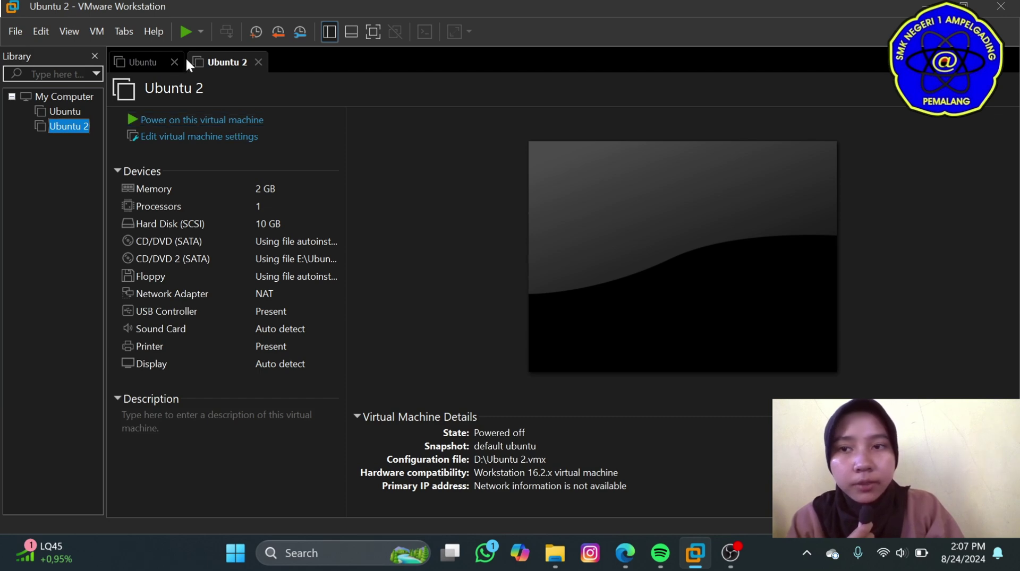
# Power on Ubuntu 2, enter the username, and run ls to confirm the files are gone.
pyautogui.click(185, 31)
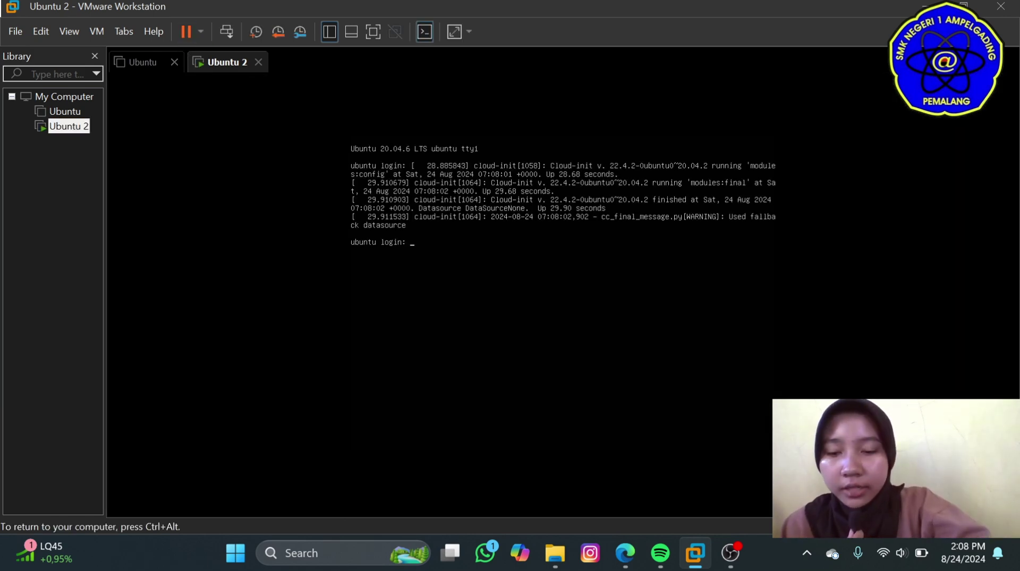
pyautogui.write('azzahraserver')
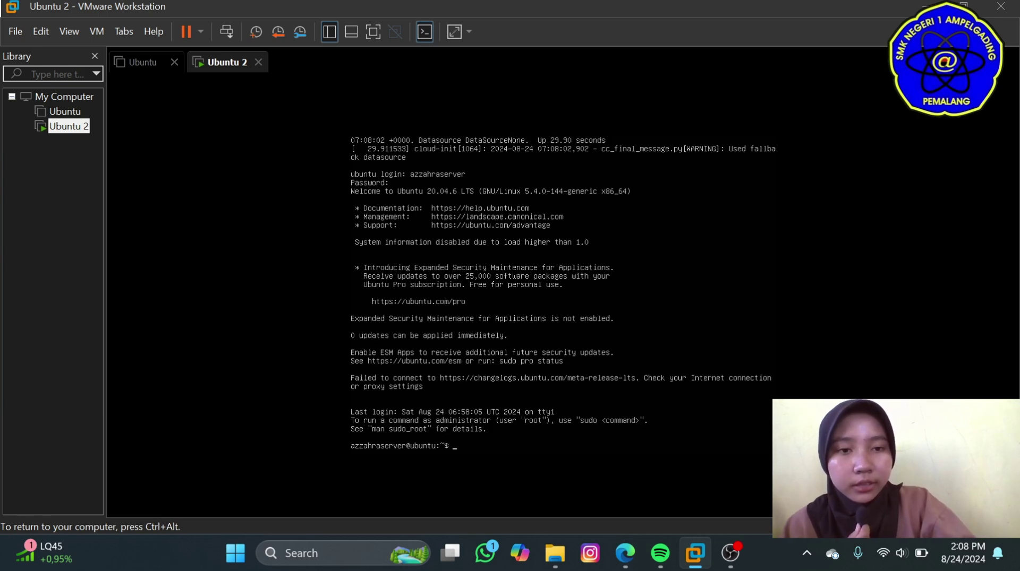
pyautogui.write('ls')
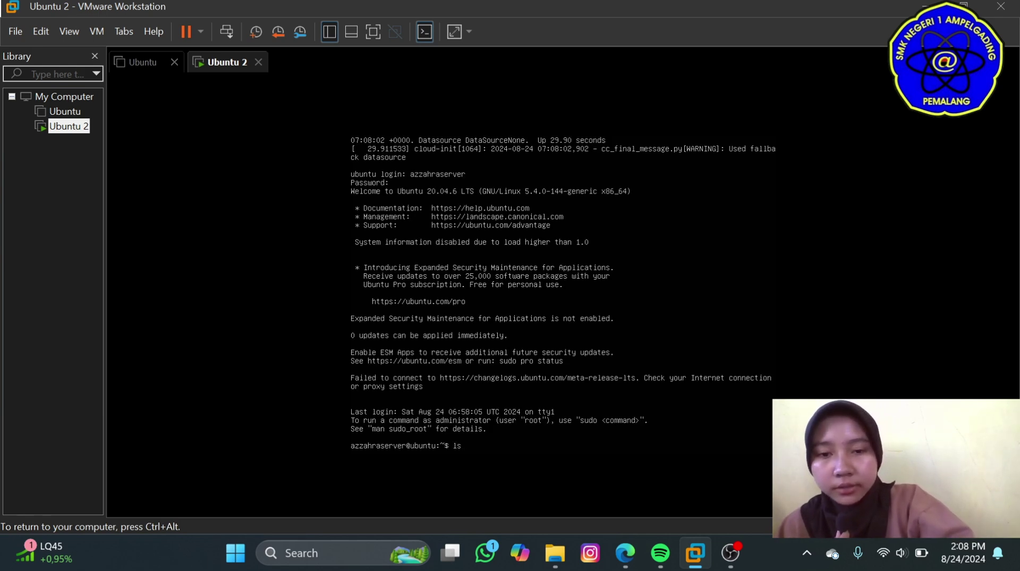
pyautogui.press('Return')
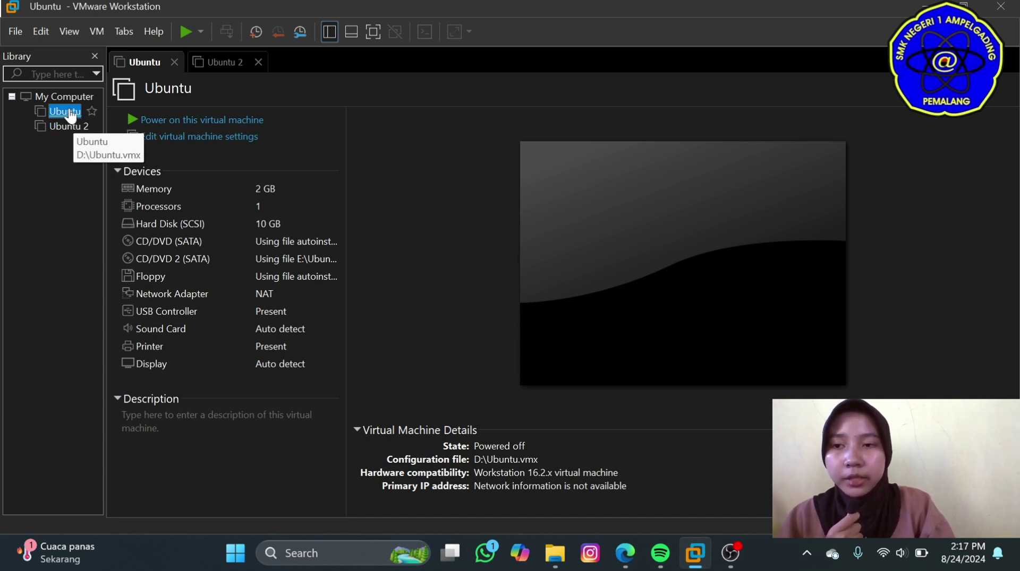
# Export the Ubuntu VM to OVF as 'ubuntu export' on DATA:D (D:).
pyautogui.click(16, 29)
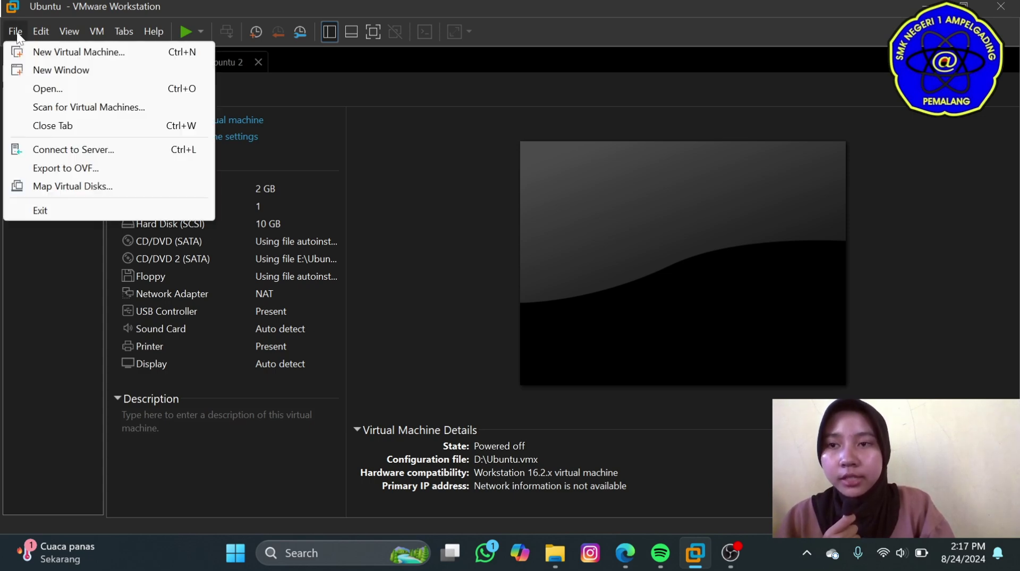
pyautogui.click(63, 169)
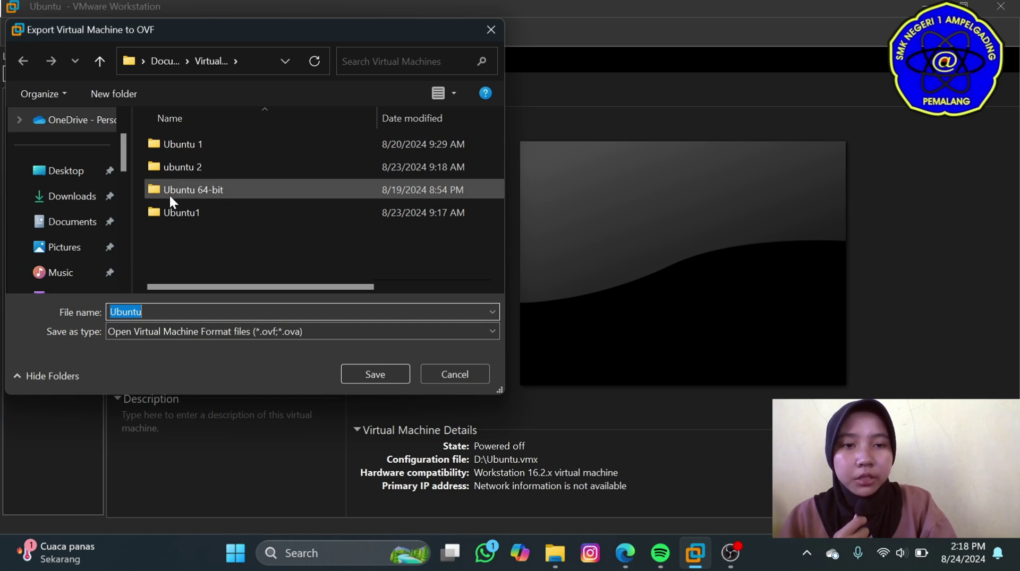
pyautogui.scroll(-1, 100, 208)
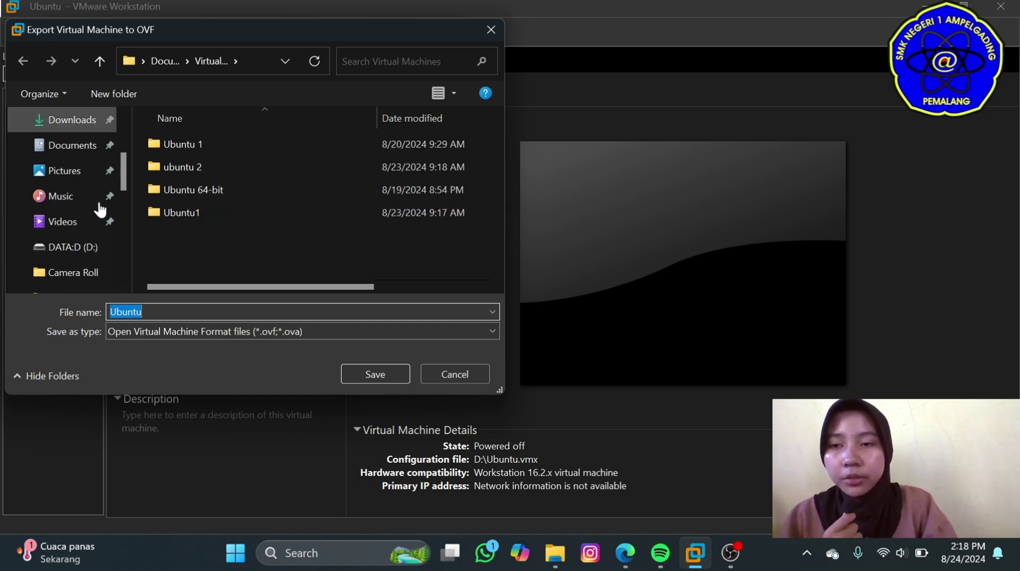
pyautogui.scroll(-2, 99, 207)
pyautogui.click(88, 180)
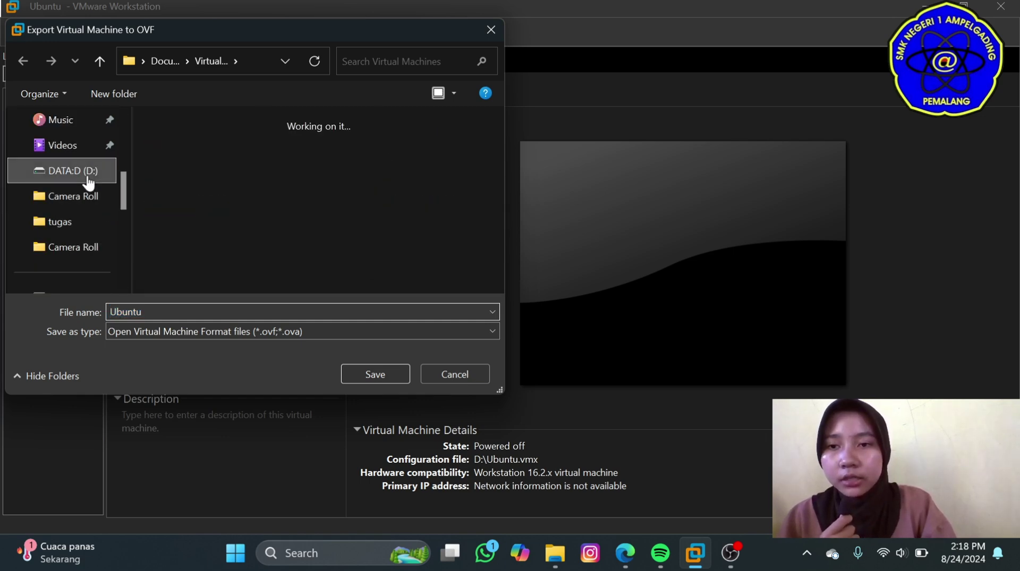
pyautogui.press('BackSpace')
pyautogui.write('u')
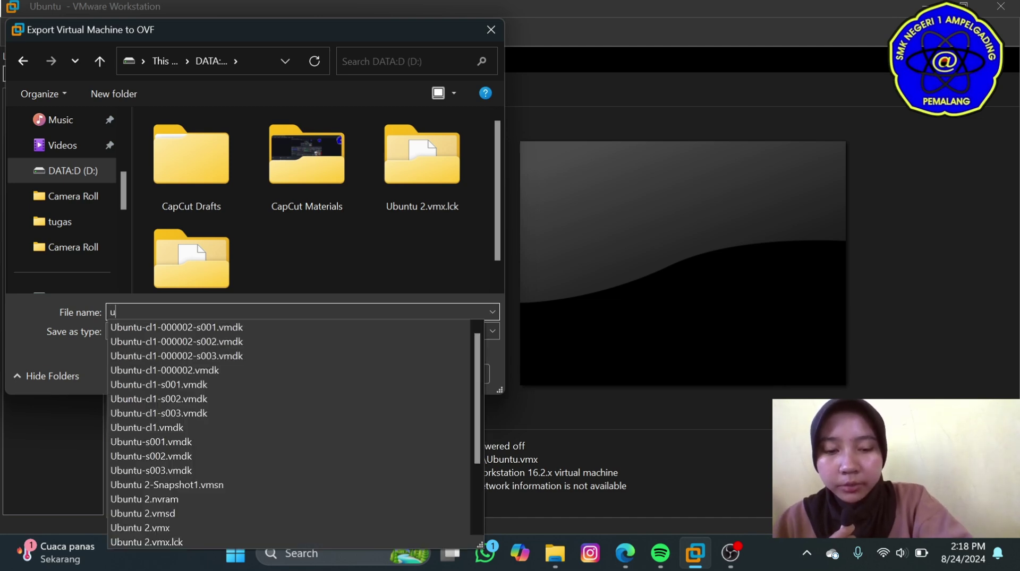
pyautogui.write('buntu ')
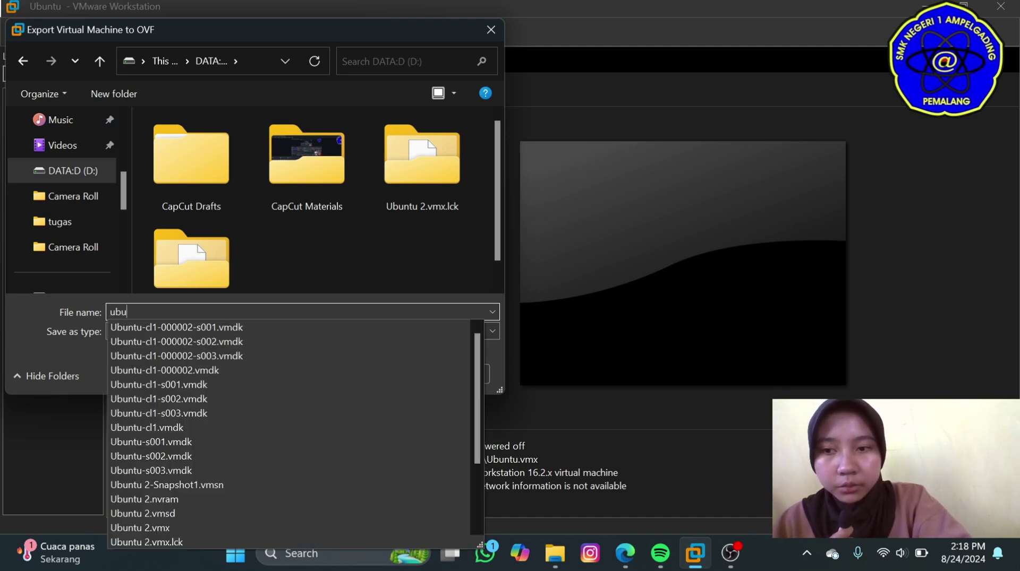
pyautogui.write('e')
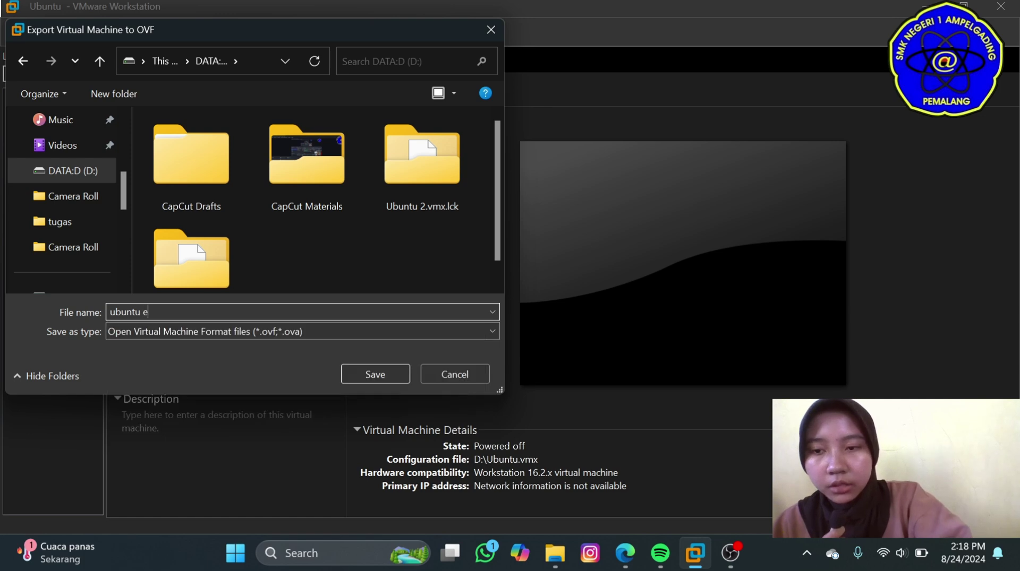
pyautogui.write('xp')
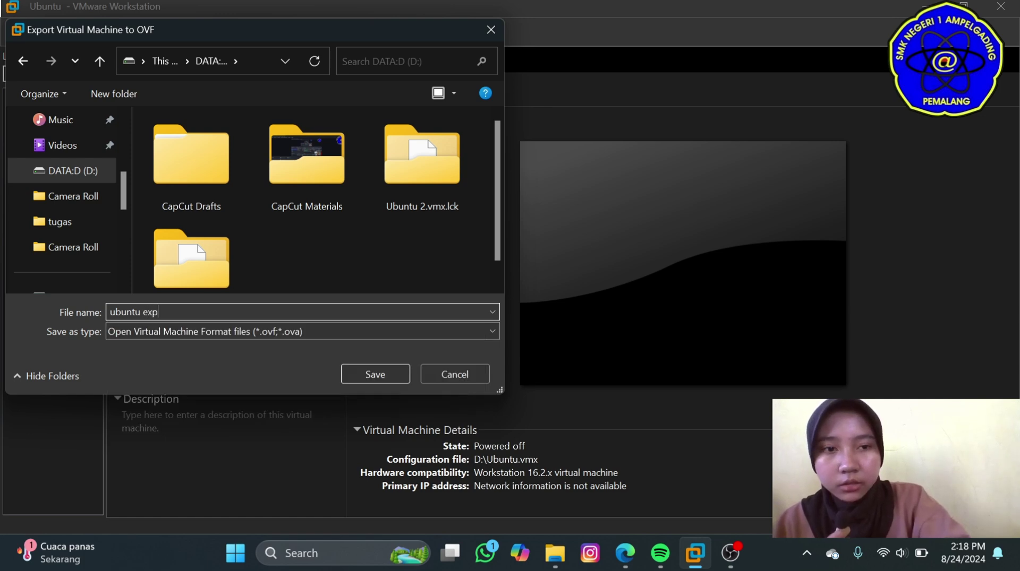
pyautogui.write('ort')
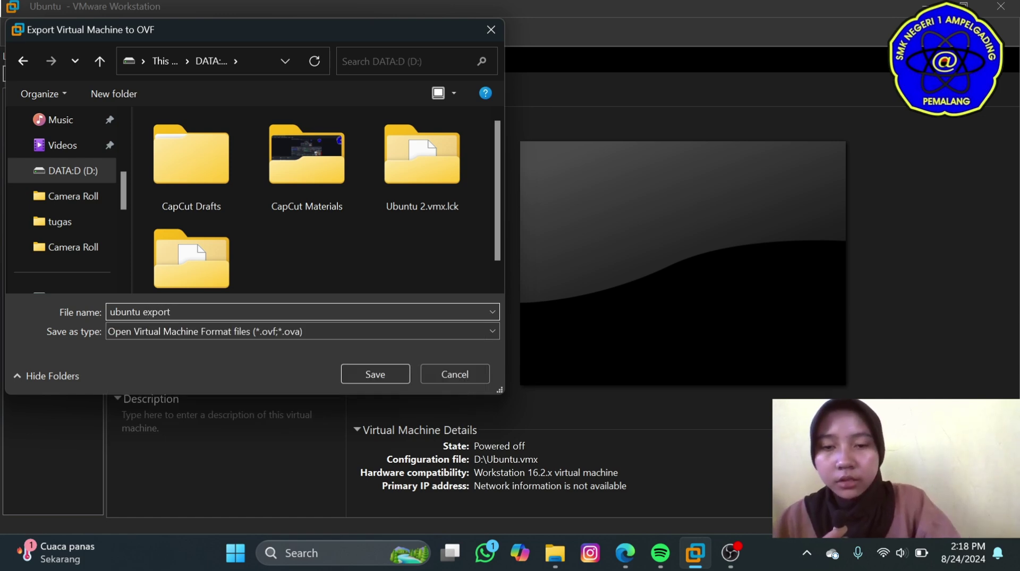
pyautogui.click(346, 376)
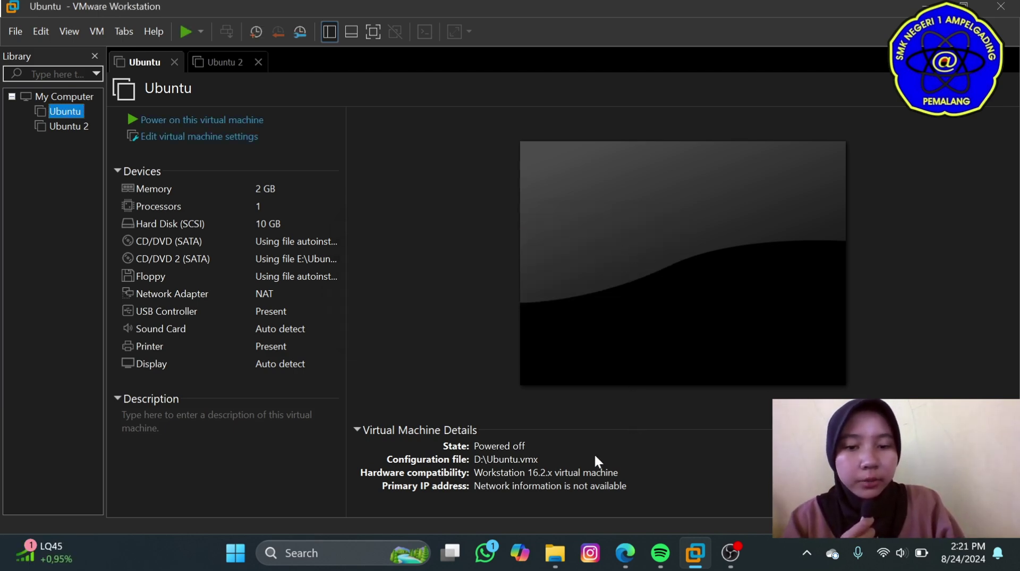
pyautogui.click(555, 553)
# Open 'ubuntu export' on D: with VMware Workstation just once.
pyautogui.scroll(-3, 84, 238)
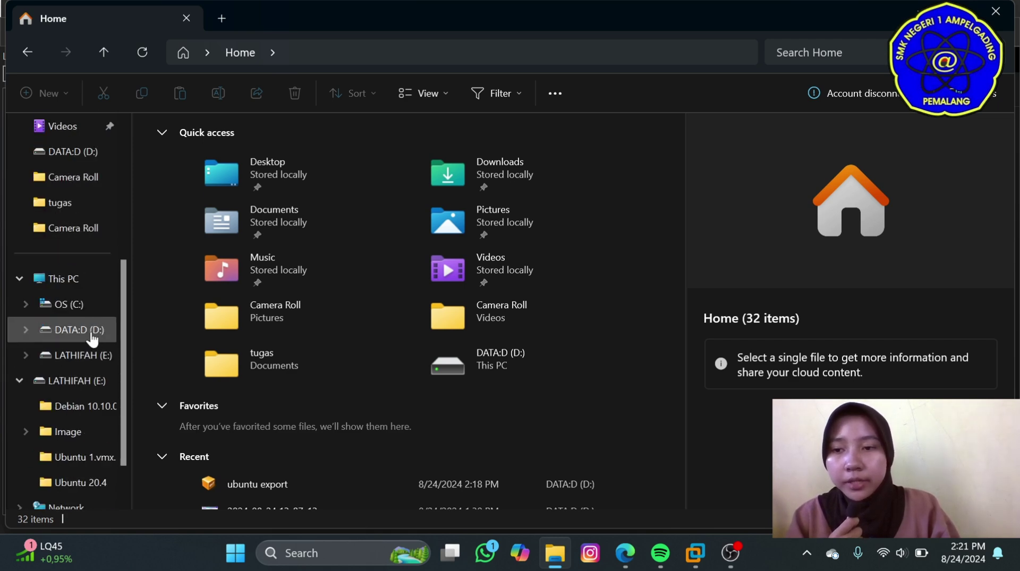
pyautogui.click(91, 335)
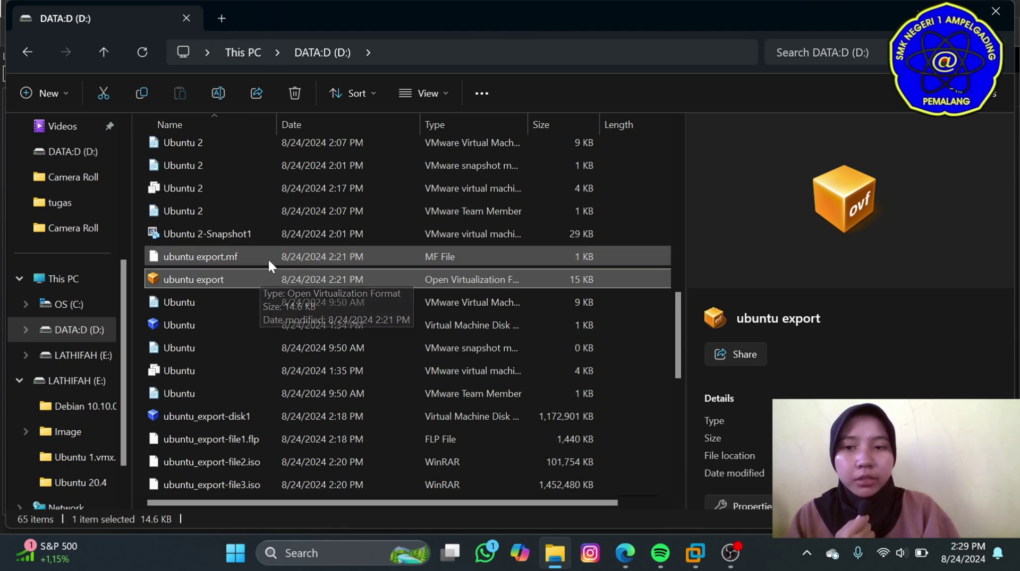
pyautogui.rightClick(221, 275)
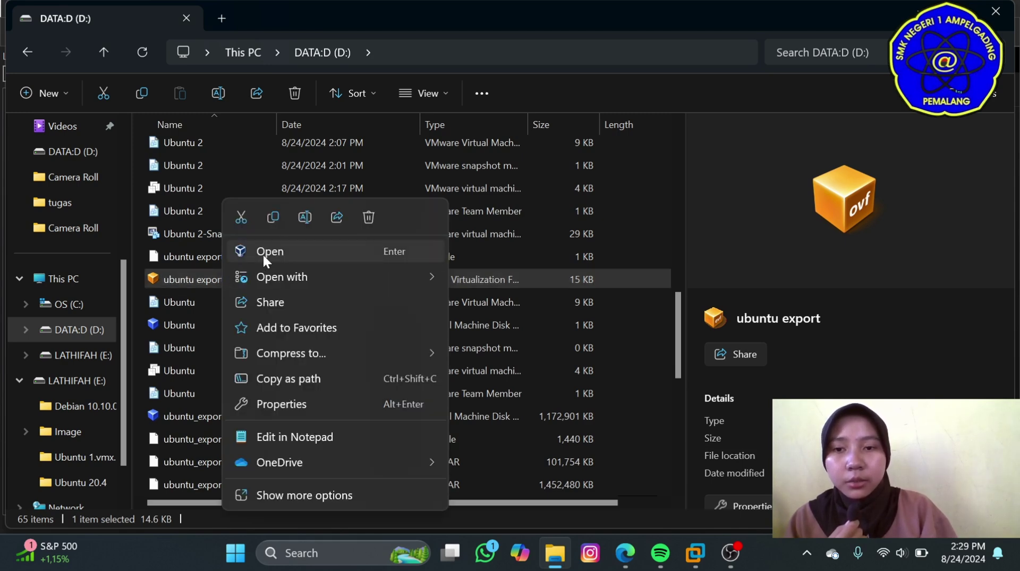
pyautogui.moveTo(288, 272)
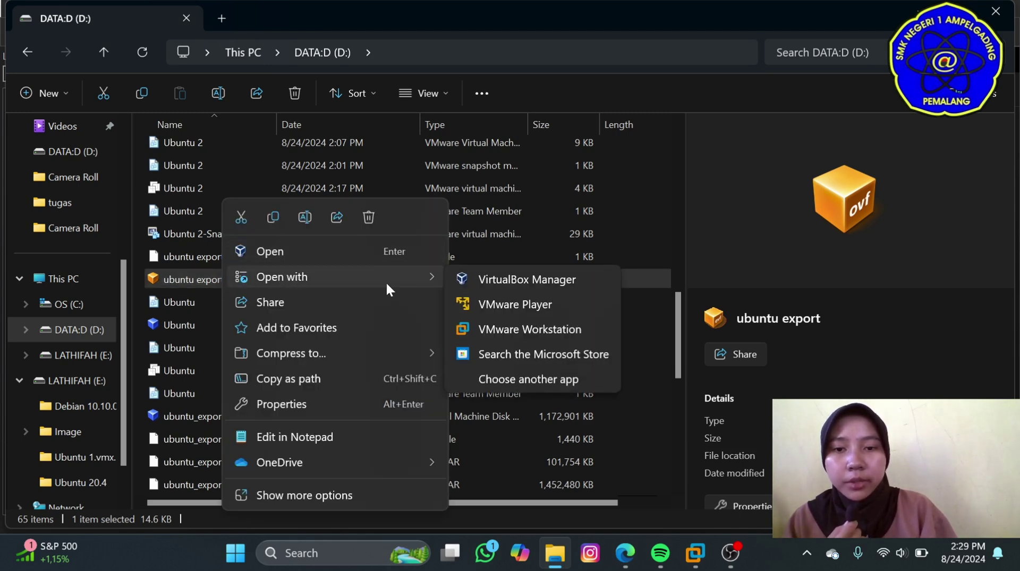
pyautogui.click(479, 329)
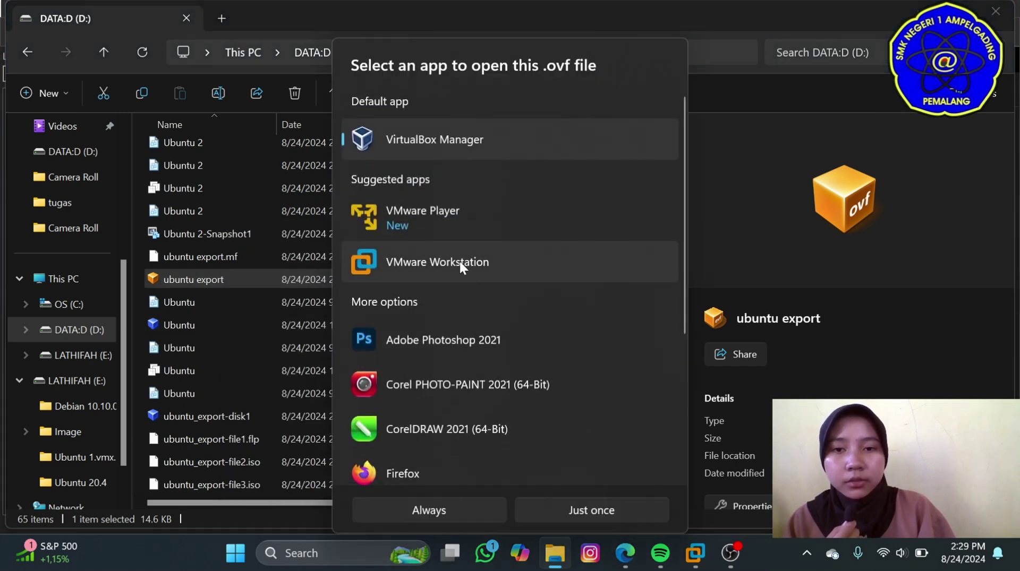
pyautogui.click(459, 260)
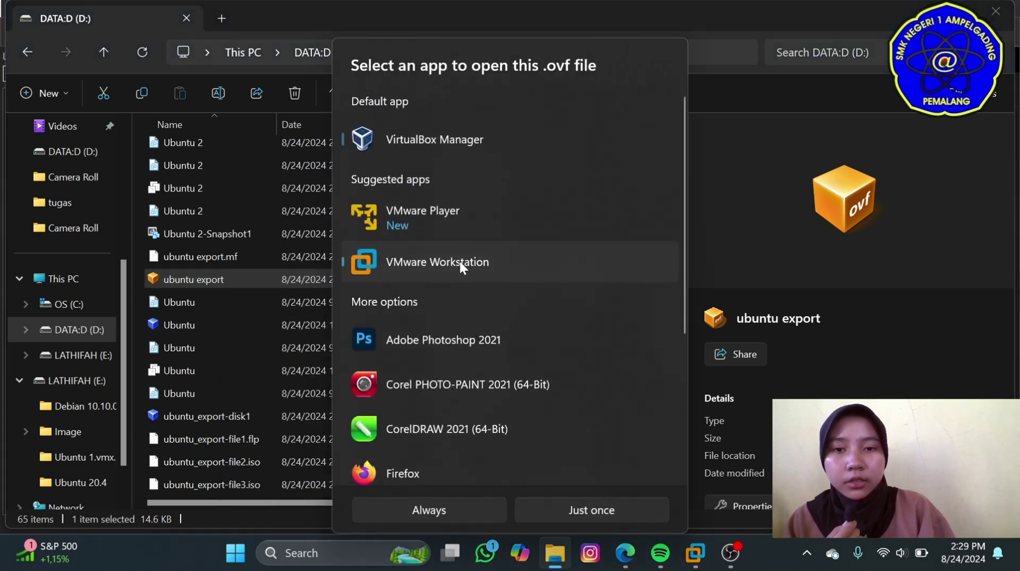
pyautogui.click(539, 507)
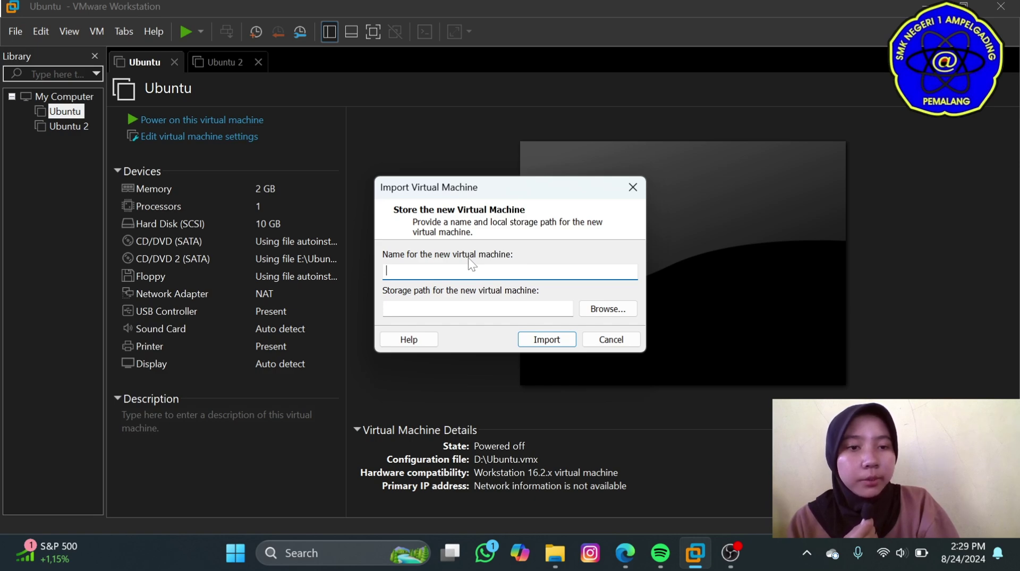
# Import the OVF as 'ubuntu 3', power it on, and enter the username at login.
pyautogui.write('u')
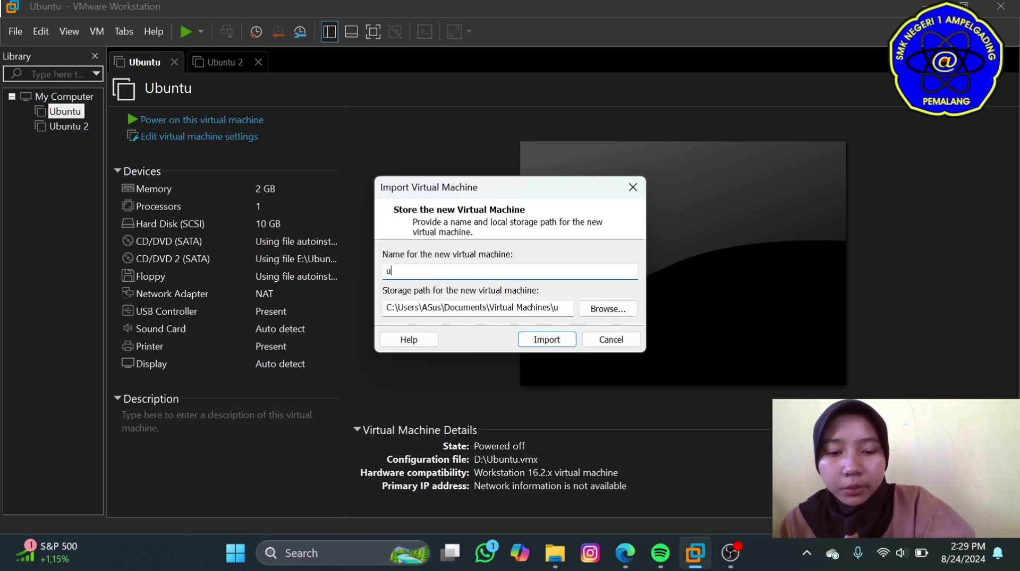
pyautogui.write('buntu')
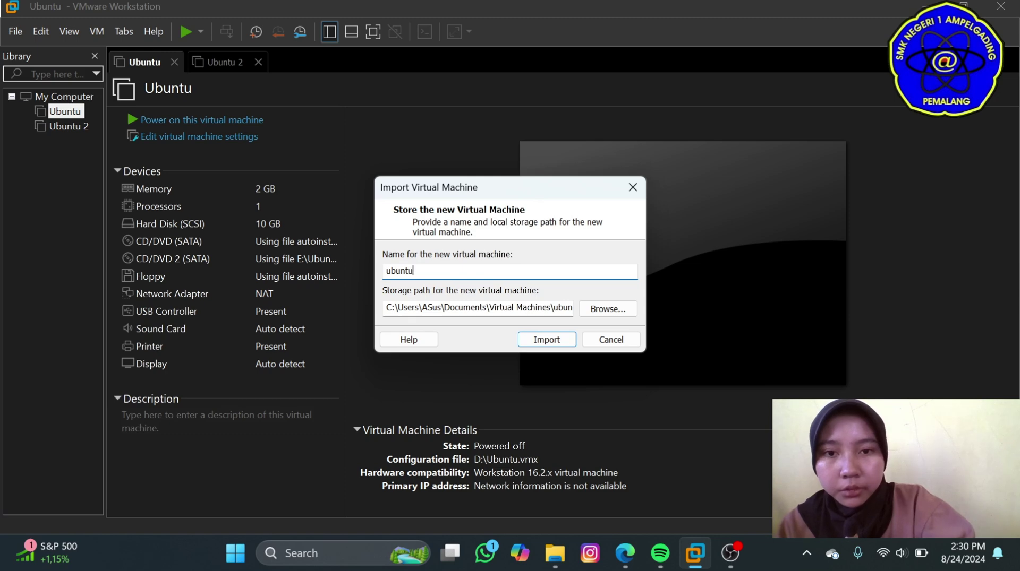
pyautogui.write(' 3')
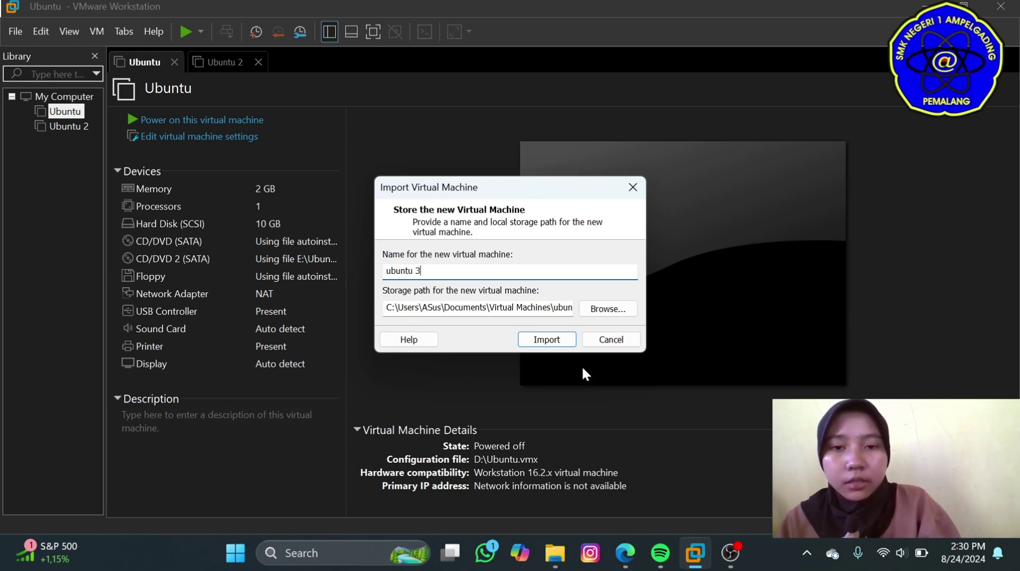
pyautogui.click(561, 341)
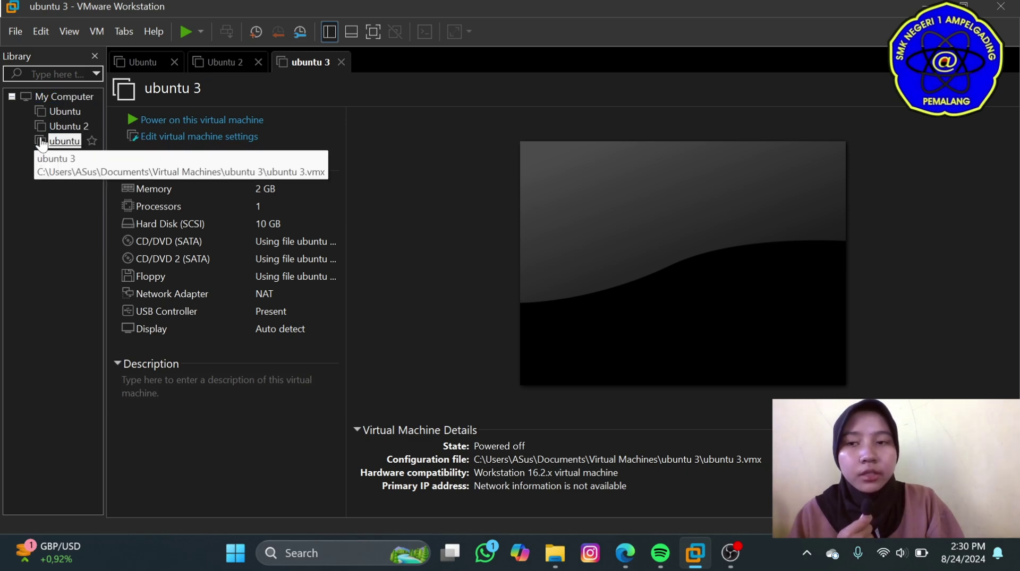
pyautogui.click(185, 32)
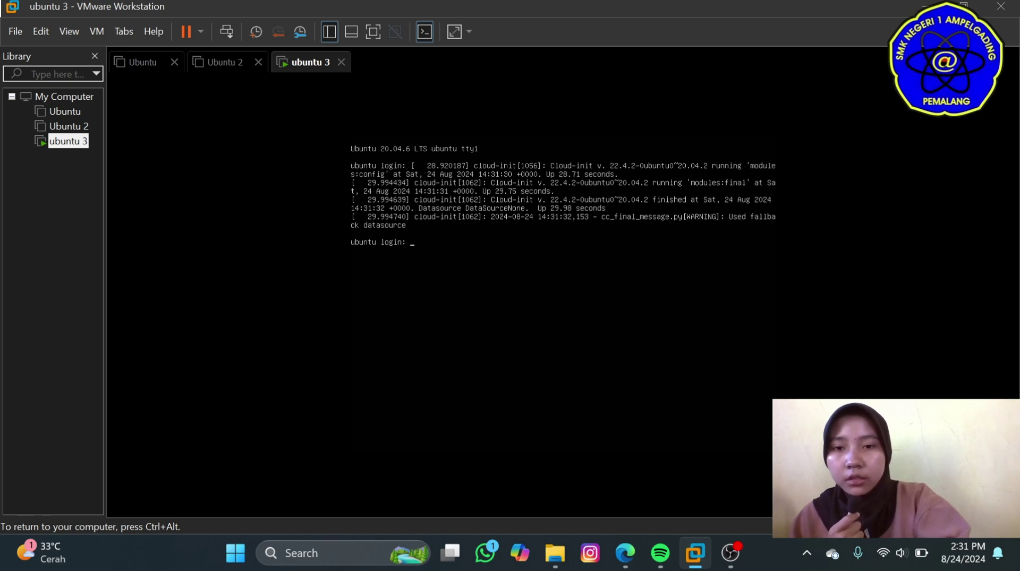
pyautogui.write('azzahraserver')
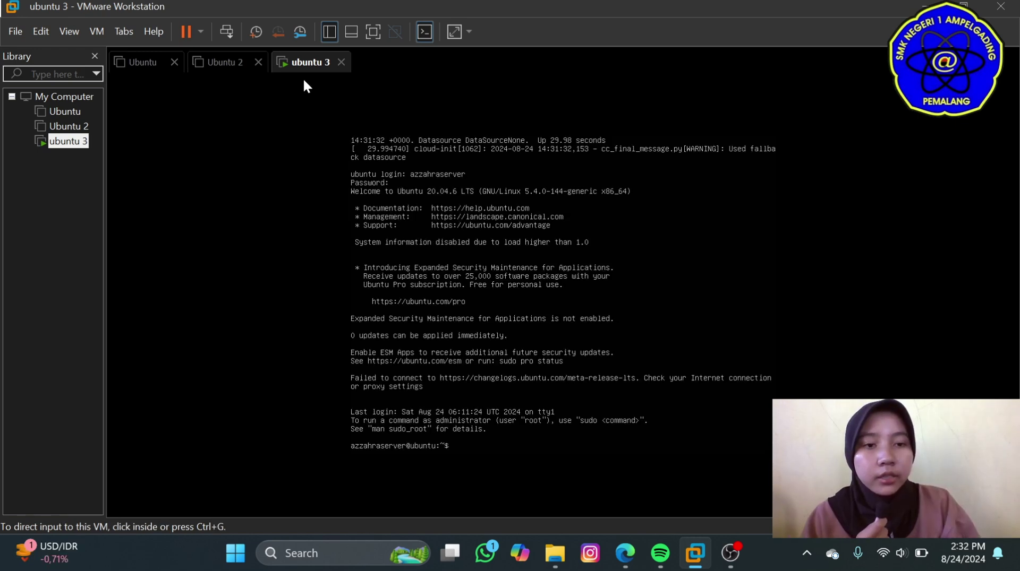